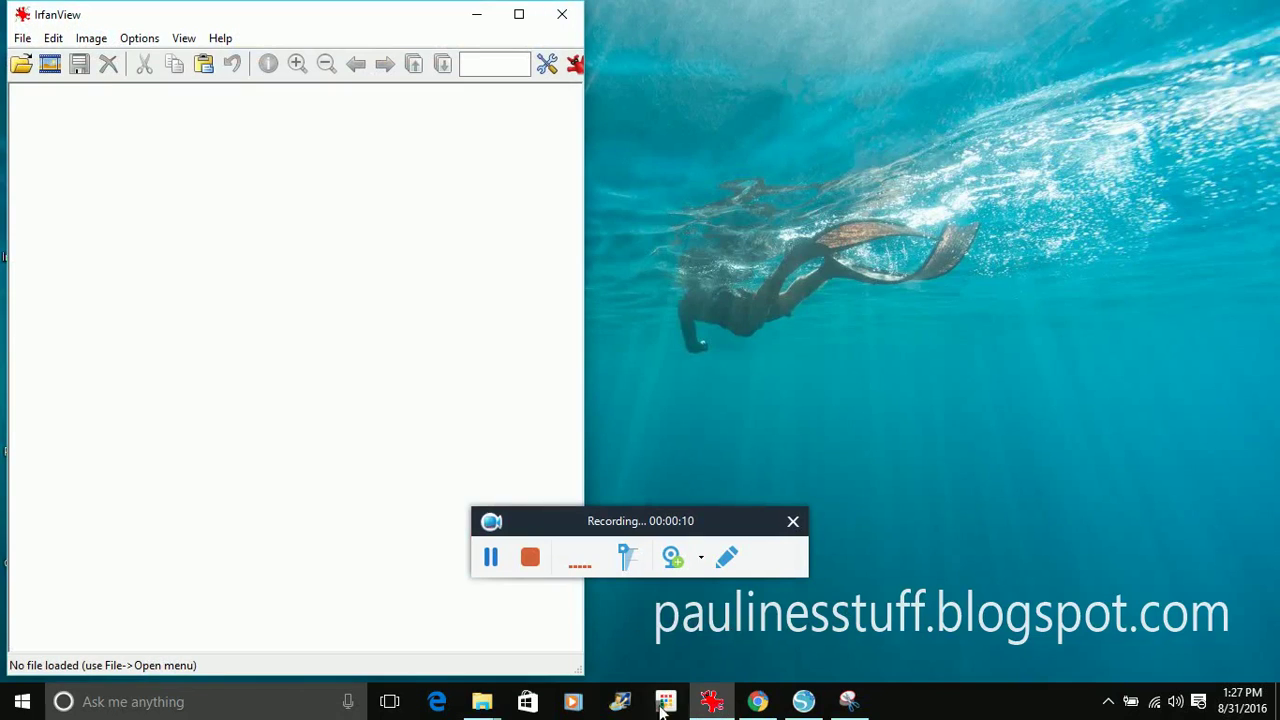
Check the sizes of the image files in the PNG Format folder of Rainy Days.
click(793, 518)
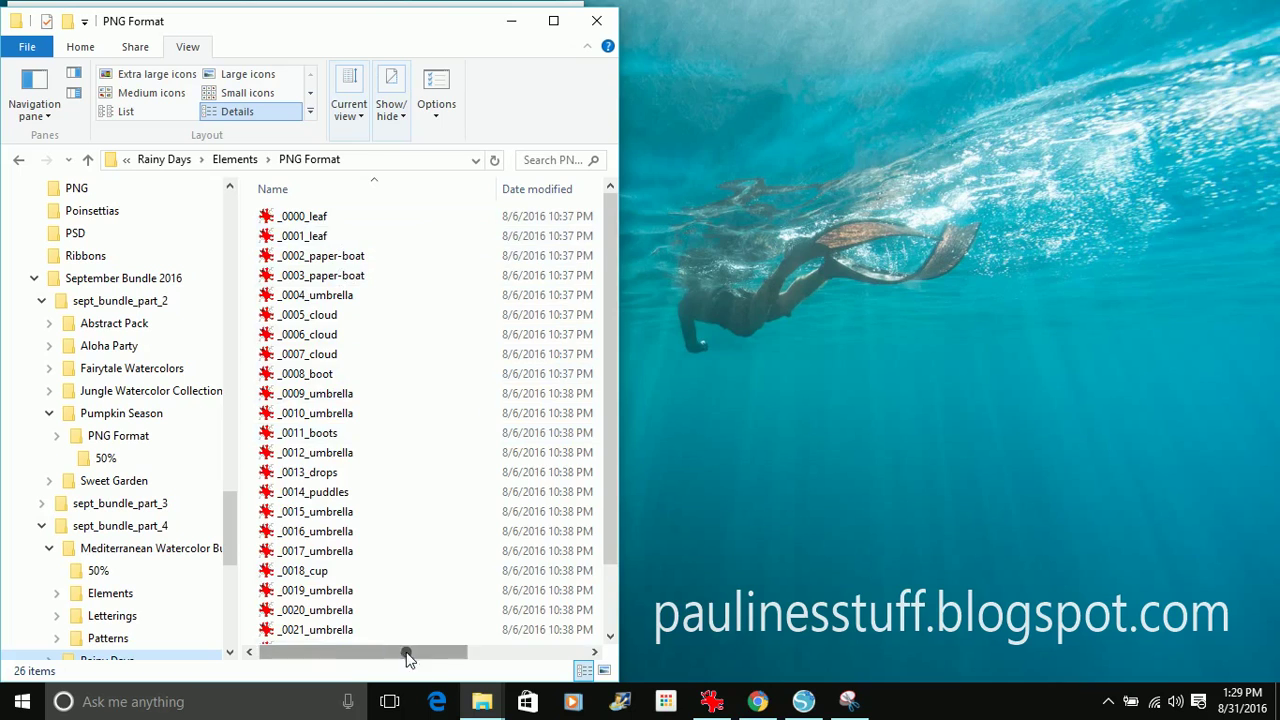
drag(391, 655, 512, 658)
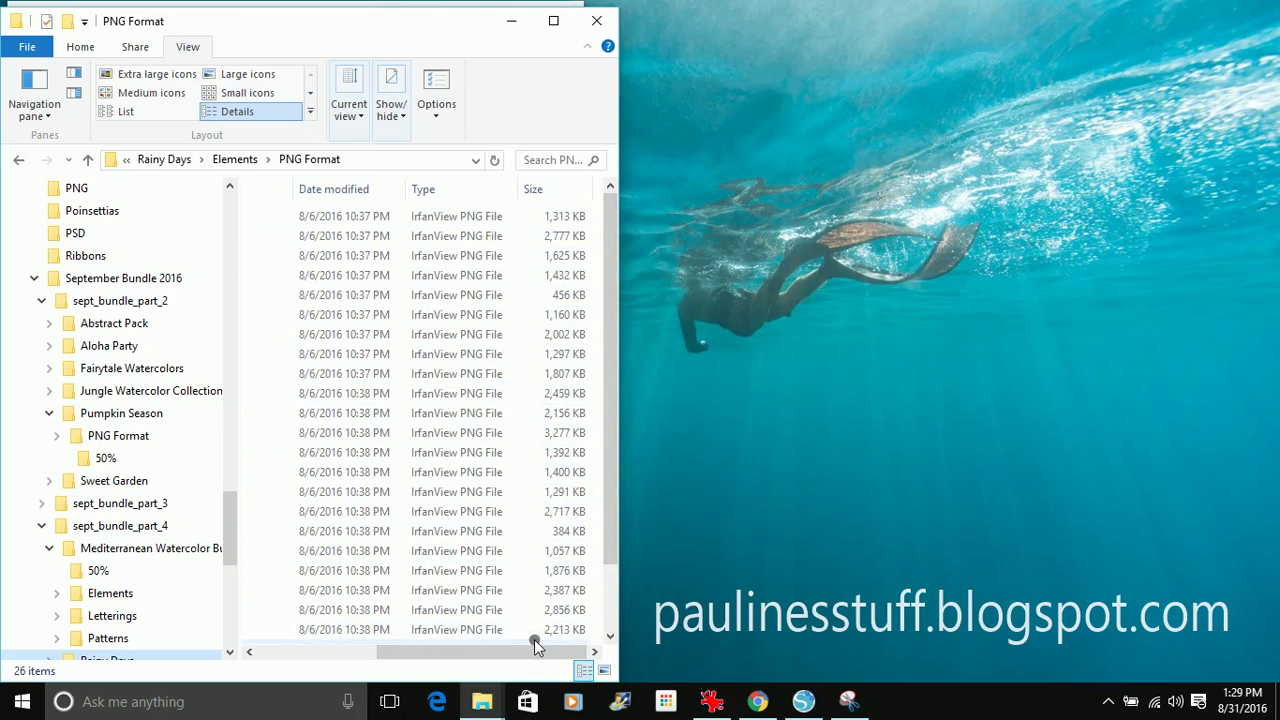
drag(534, 645, 385, 662)
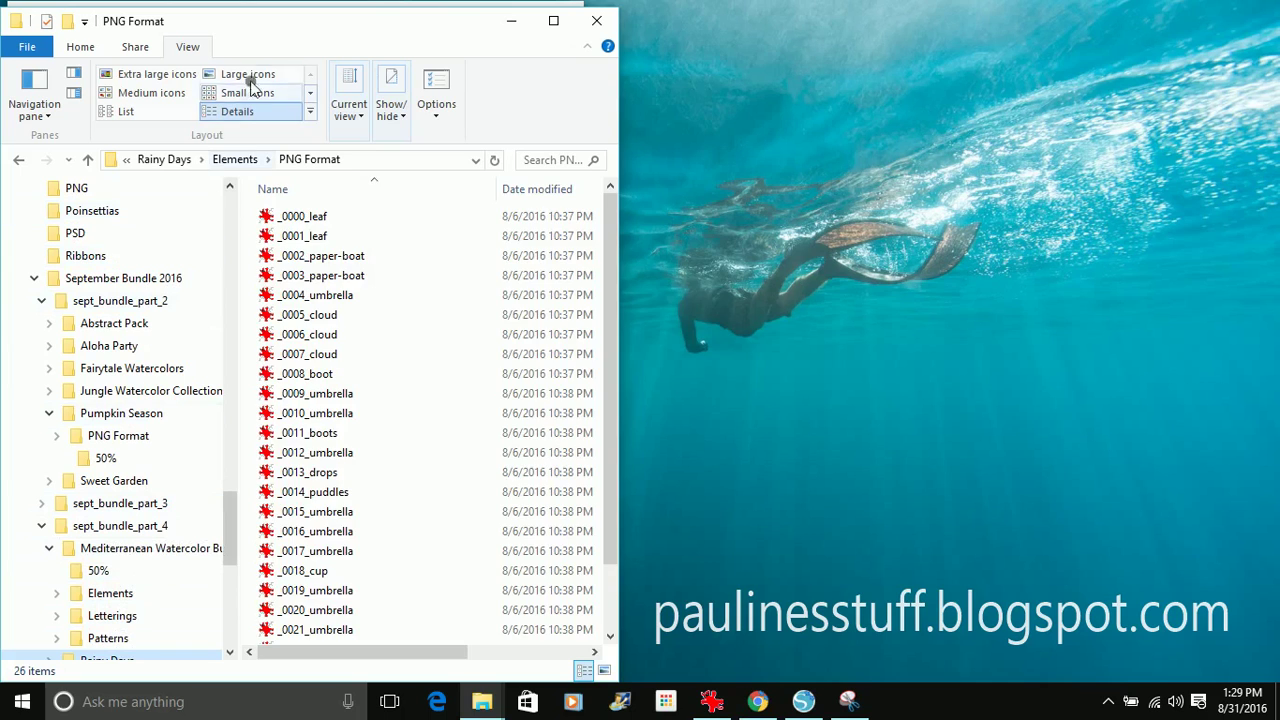
Show the Rainy Days PNG files as extra large icons and look through the previews, returning to the first image.
click(157, 74)
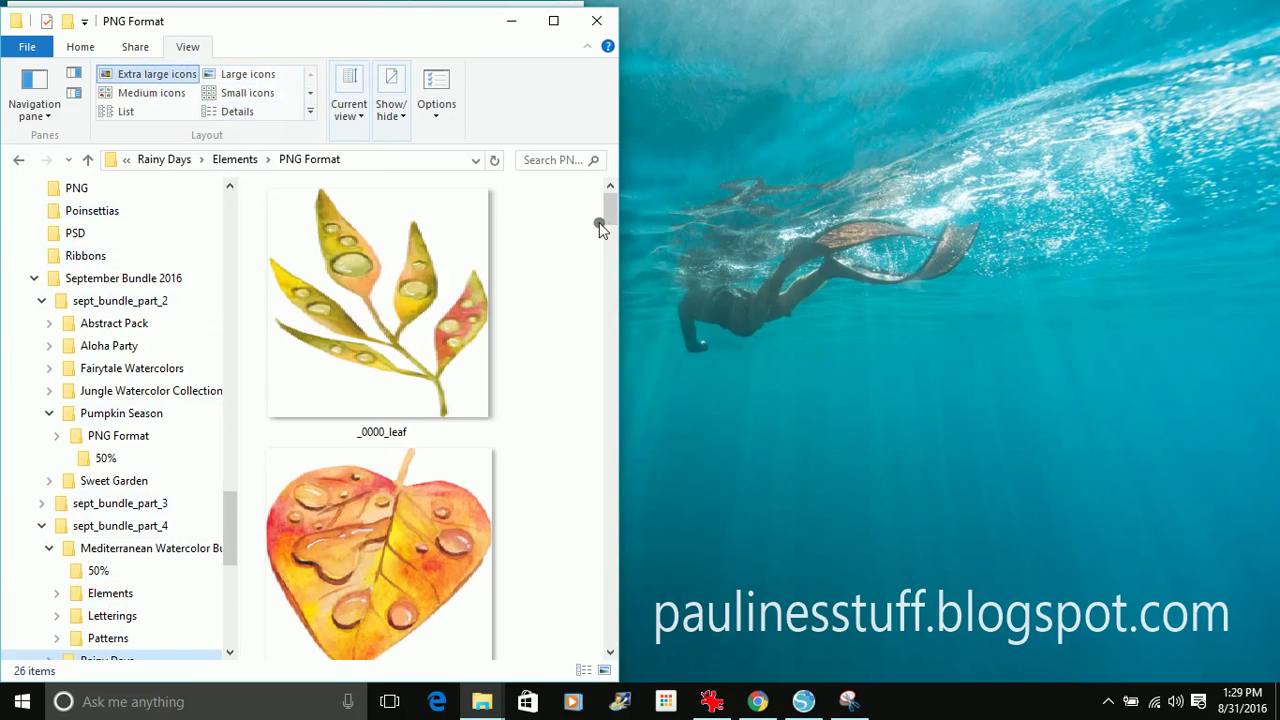
drag(609, 214, 611, 308)
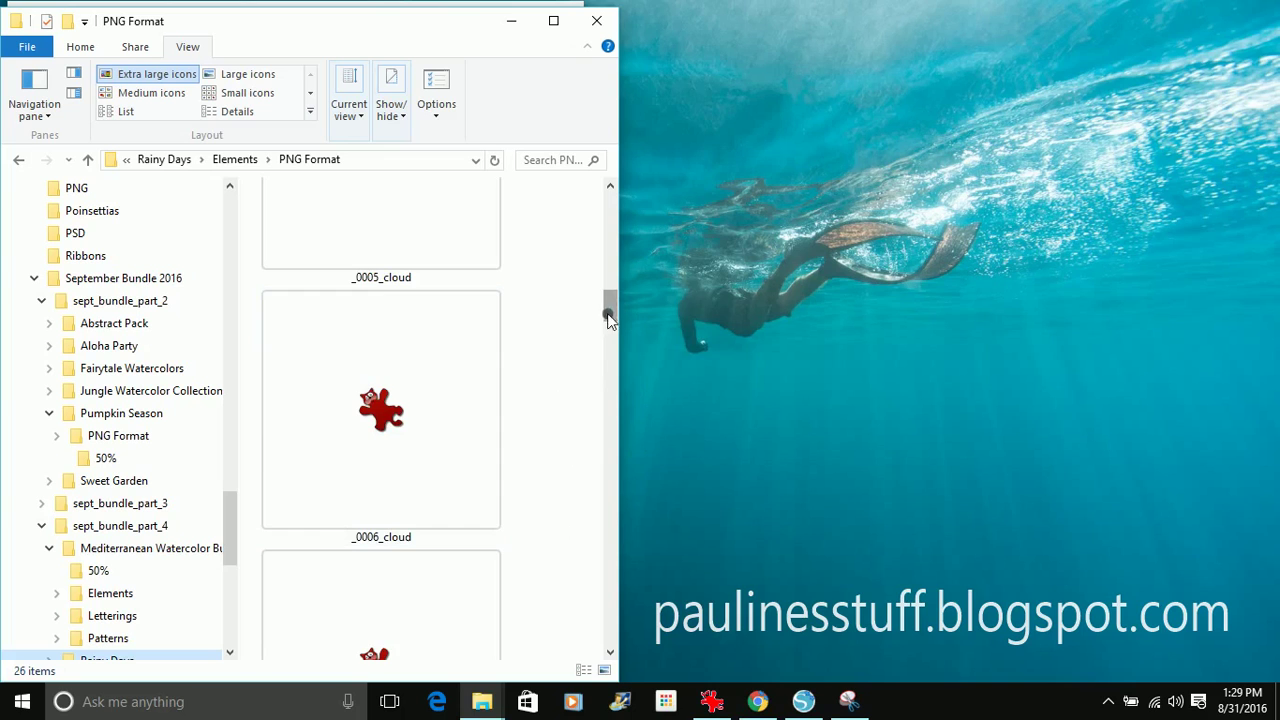
mouse_move(610, 312)
mouse_down()
mouse_move(594, 660)
mouse_move(596, 527)
mouse_move(529, 471)
mouse_move(531, 457)
mouse_up()
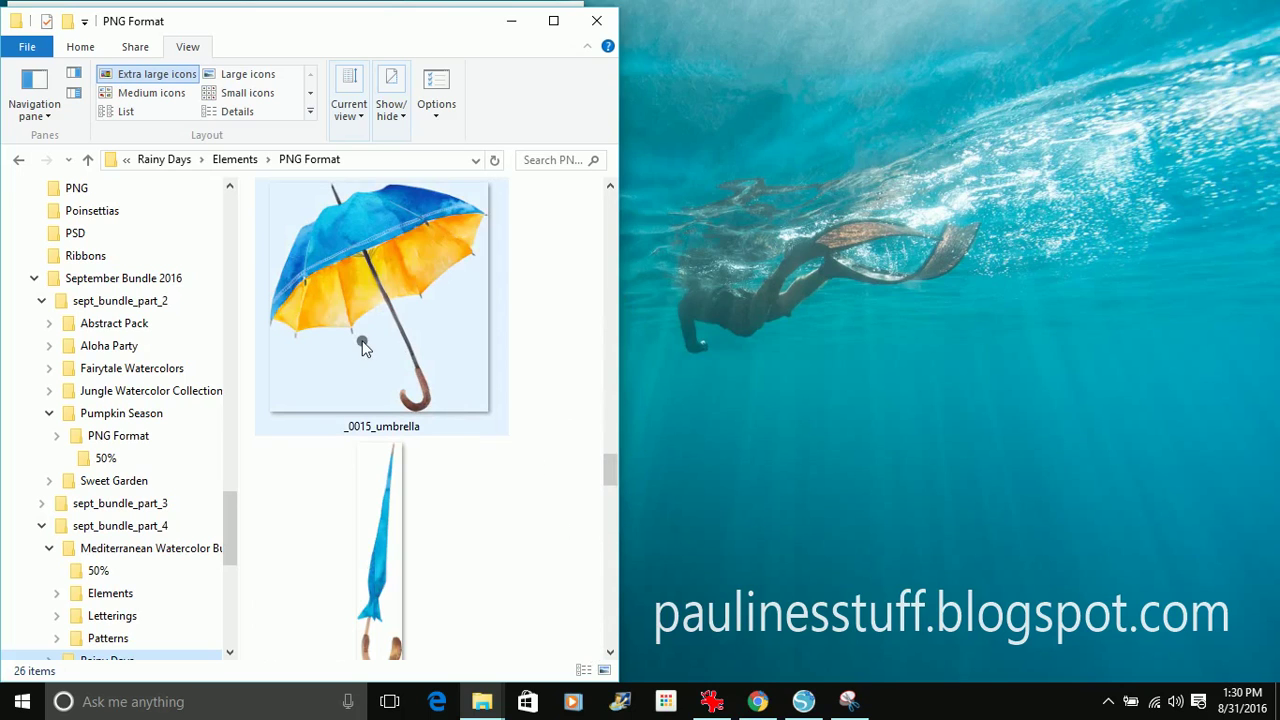
scroll(535, 372, down, 3)
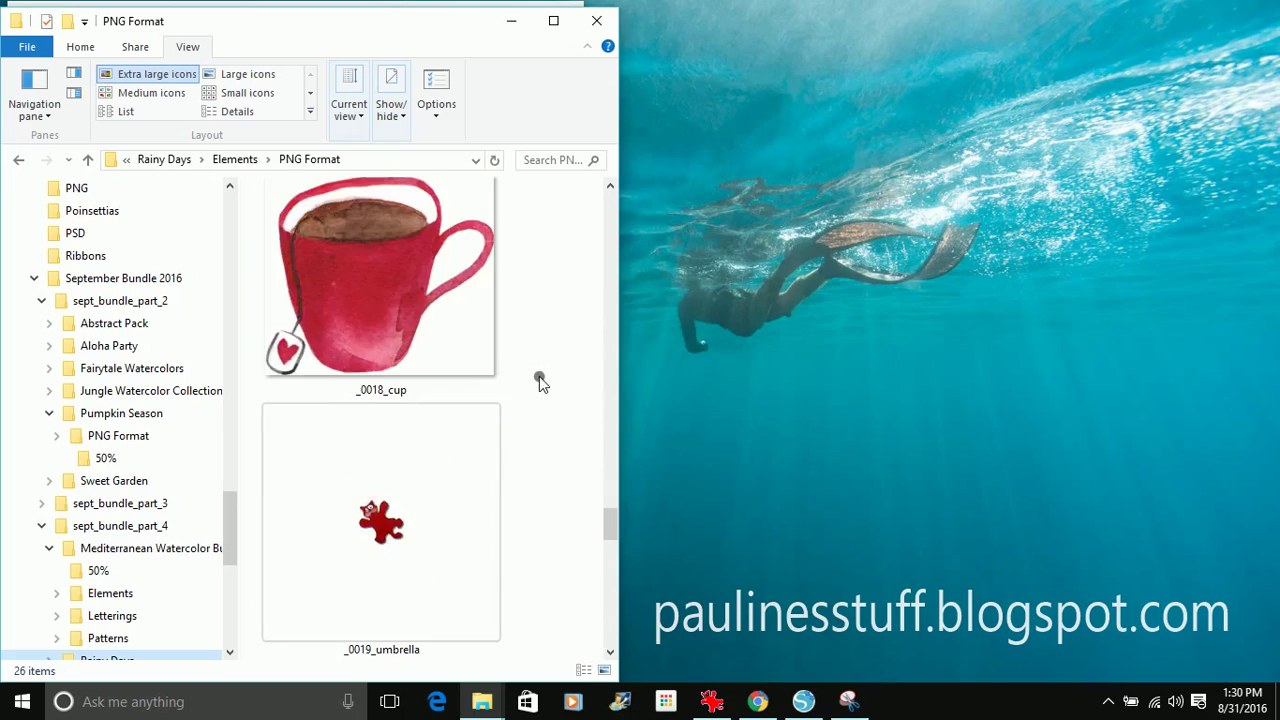
scroll(535, 410, down, 2)
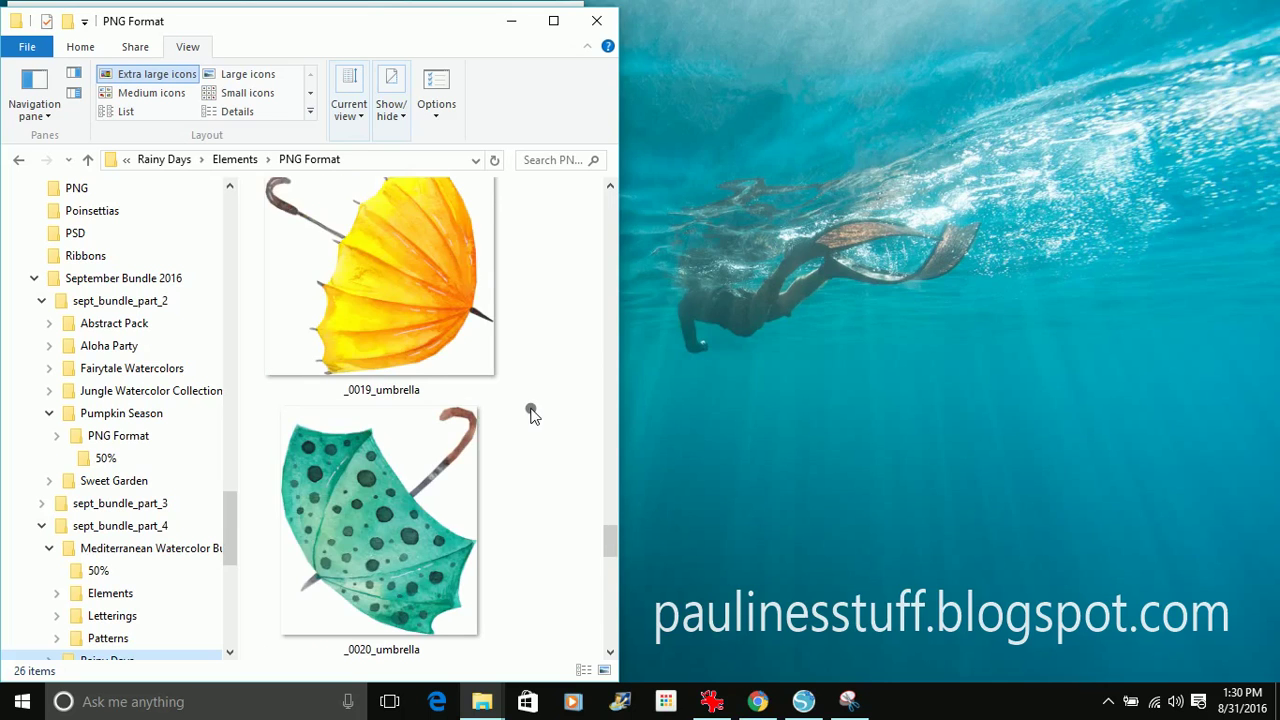
scroll(528, 415, down, 2)
scroll(522, 412, down, 2)
scroll(523, 408, up, 6)
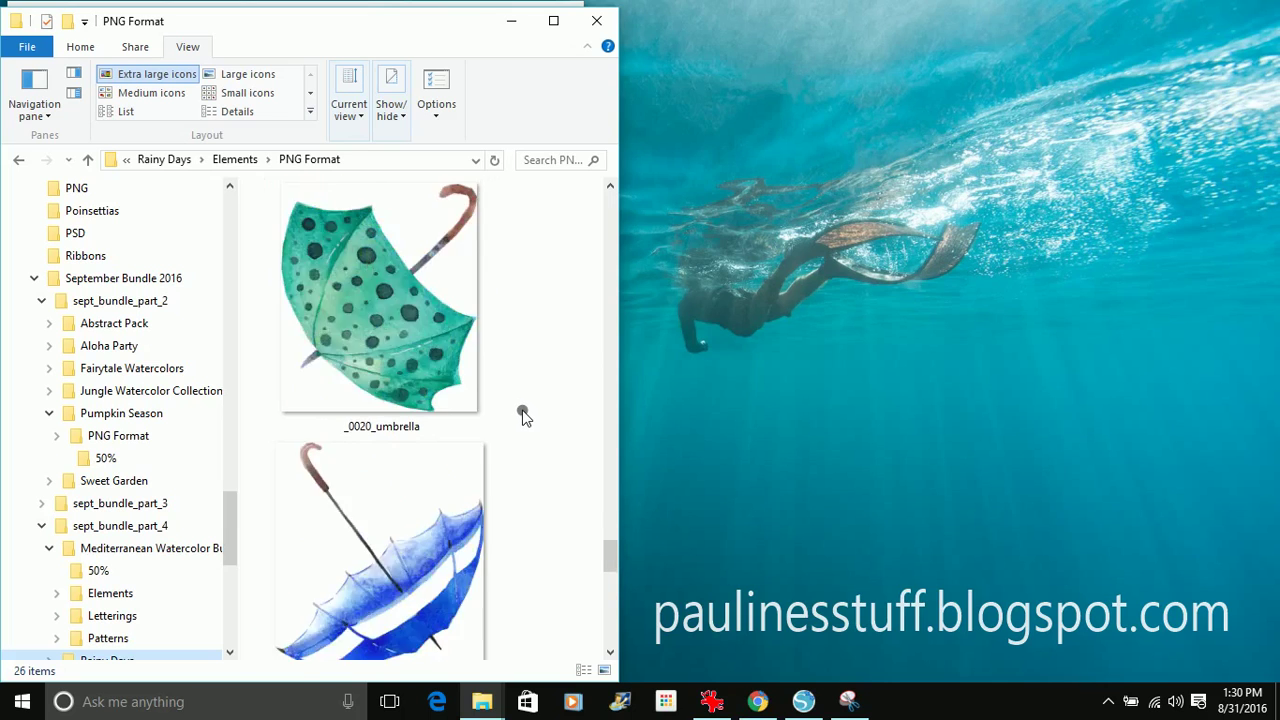
scroll(523, 402, up, 6)
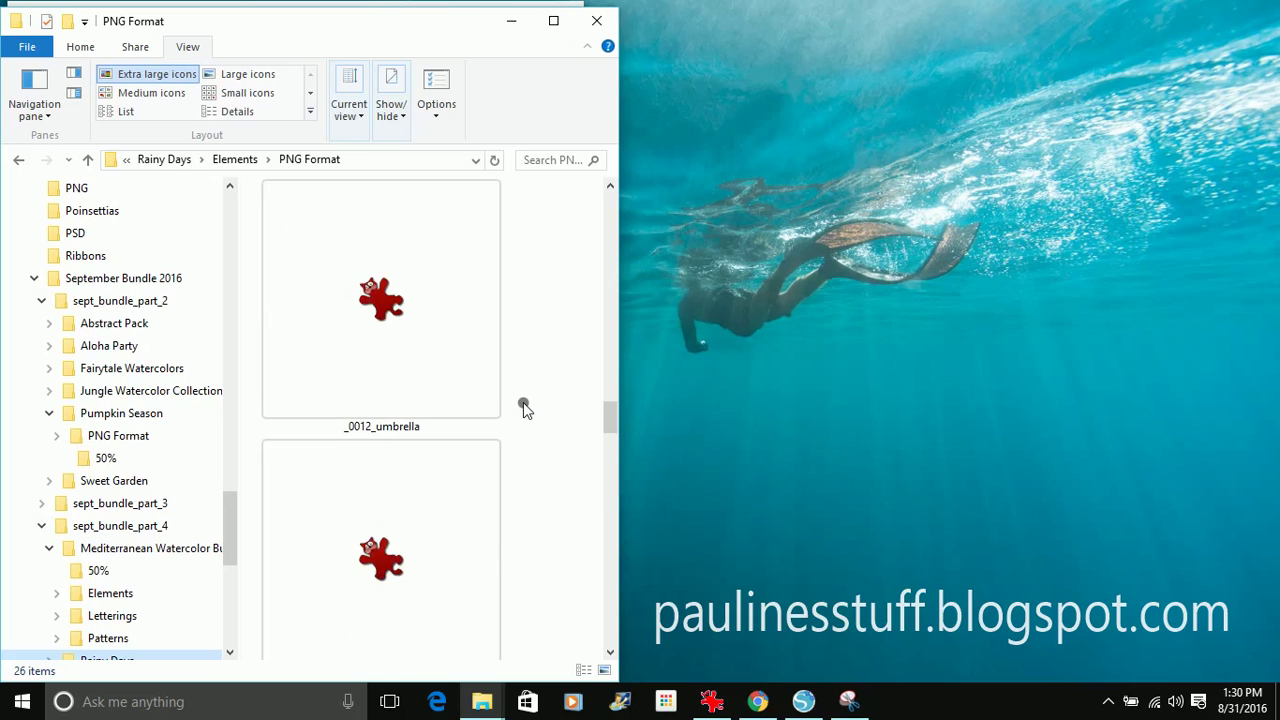
scroll(523, 406, up, 6)
drag(614, 349, 638, 195)
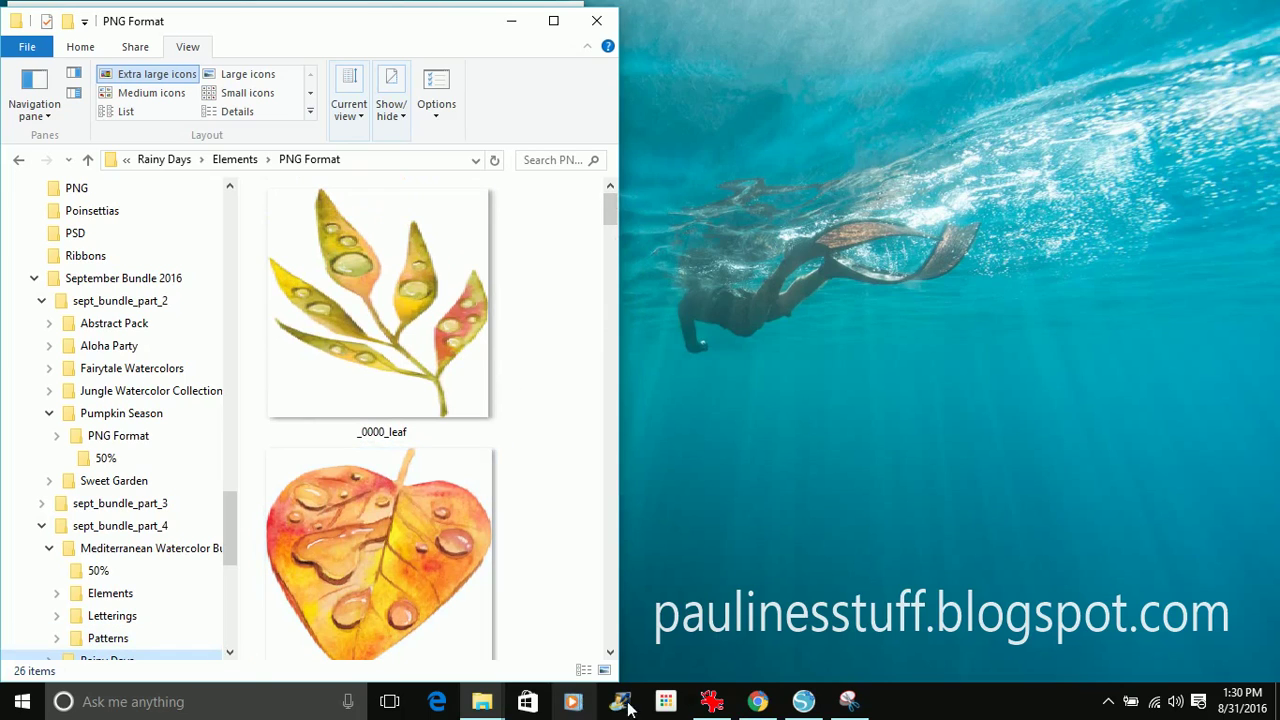
Switch to IrfanView and open the Batch Conversion/Rename dialog.
mouse_move(713, 708)
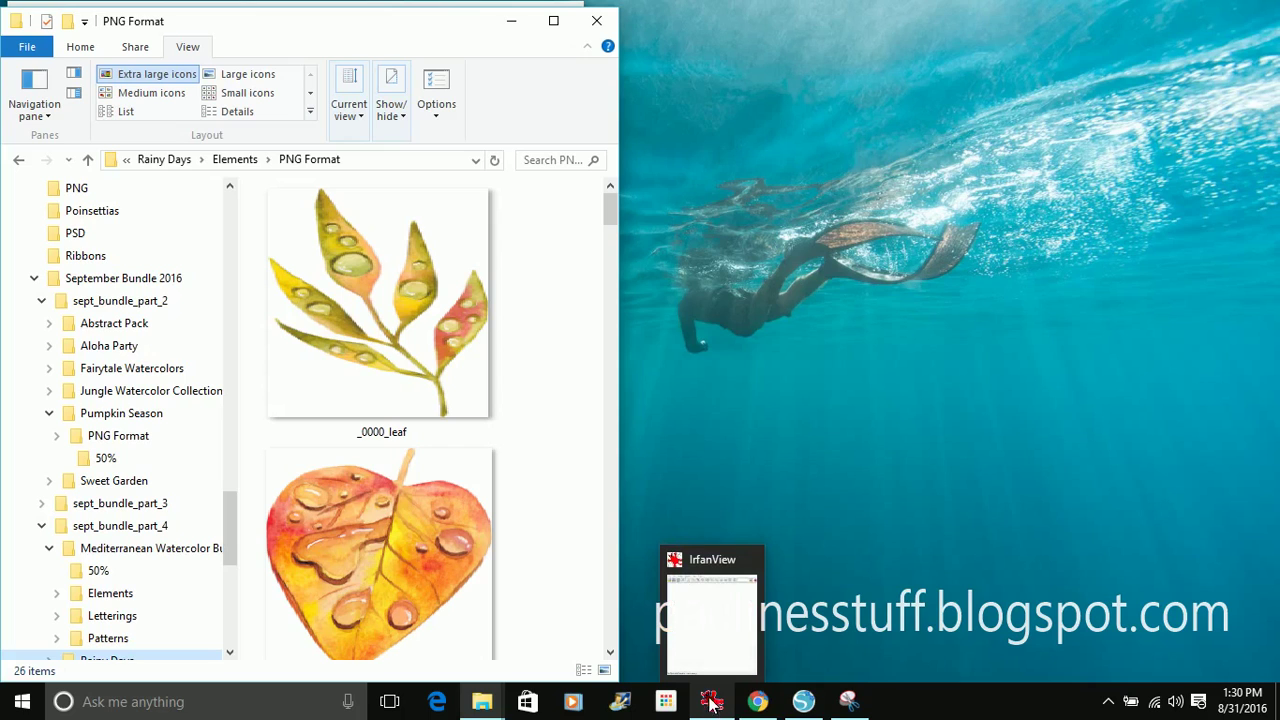
click(711, 703)
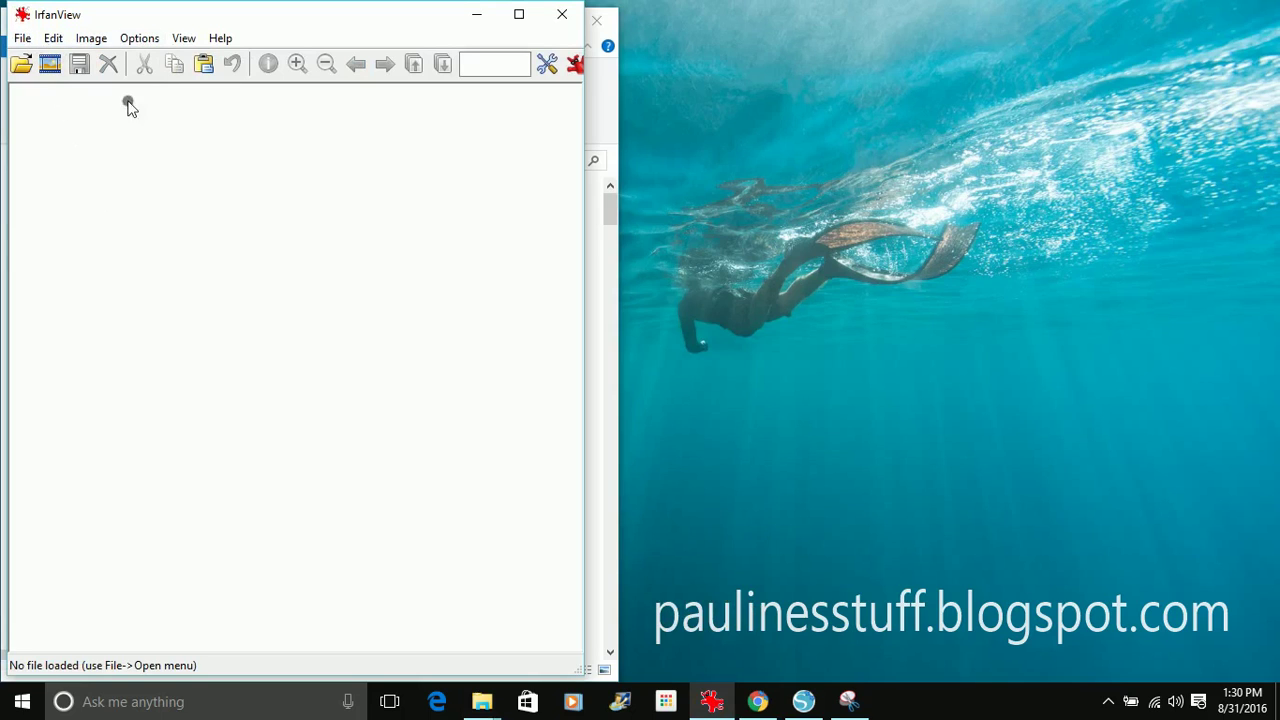
click(22, 40)
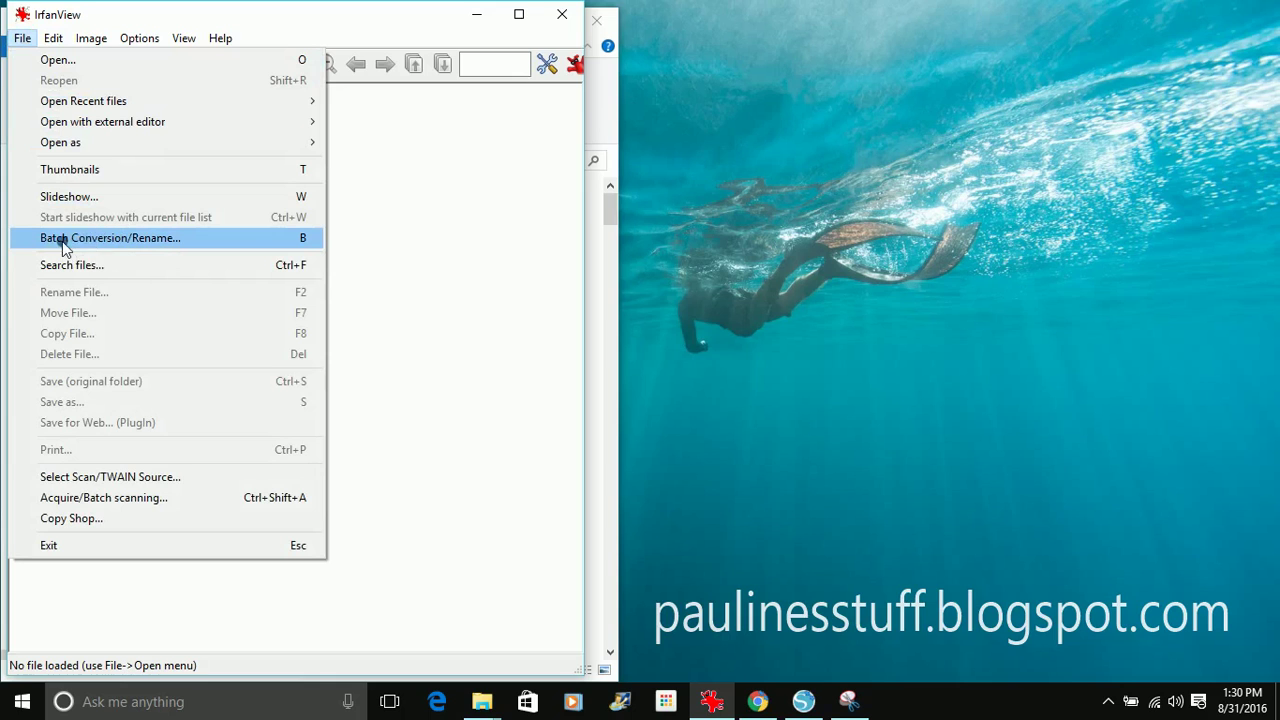
click(128, 245)
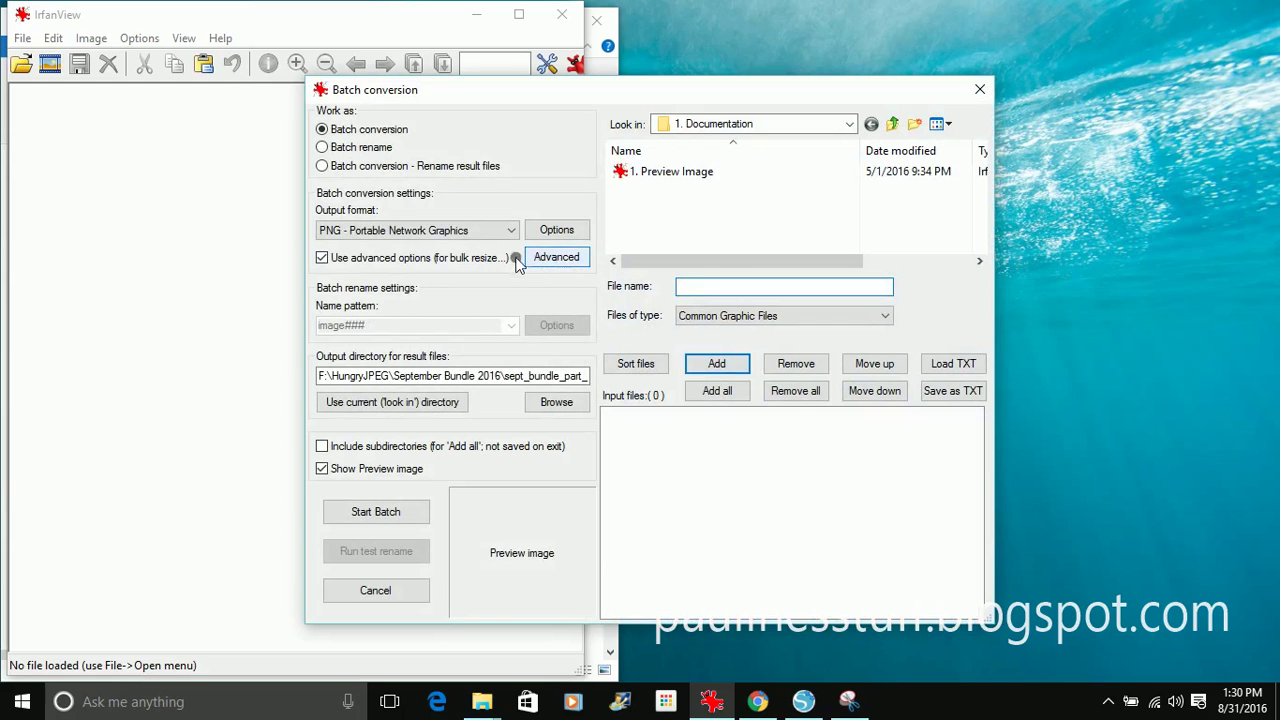
Confirm the bulk resize at 50% width and height and the 50% folder of Mediterranean Watercolor Bundle as output directory.
click(560, 258)
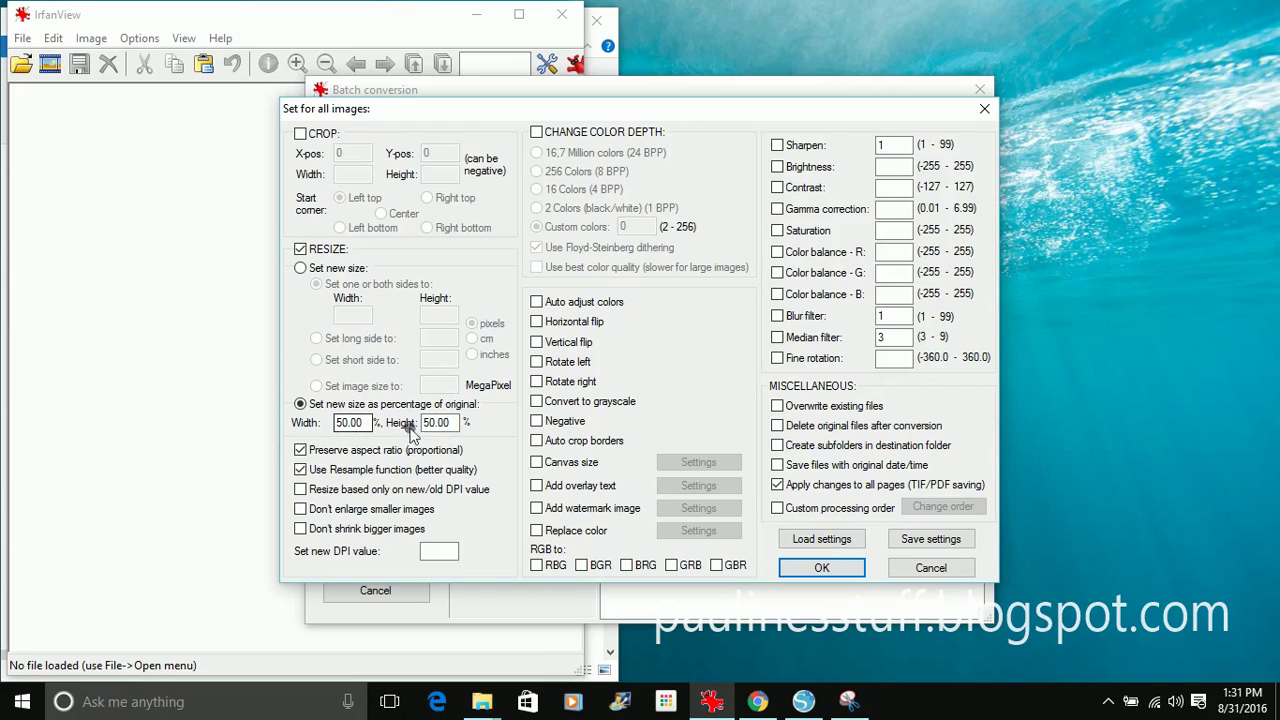
click(821, 569)
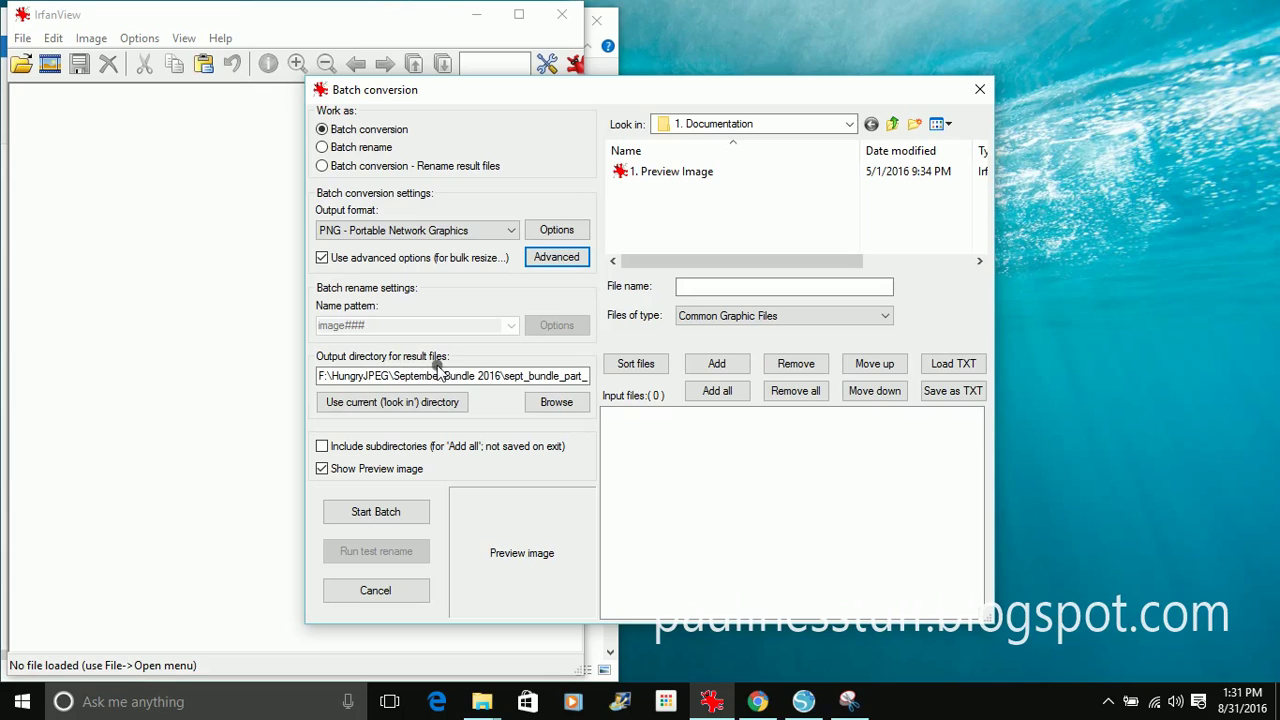
click(560, 405)
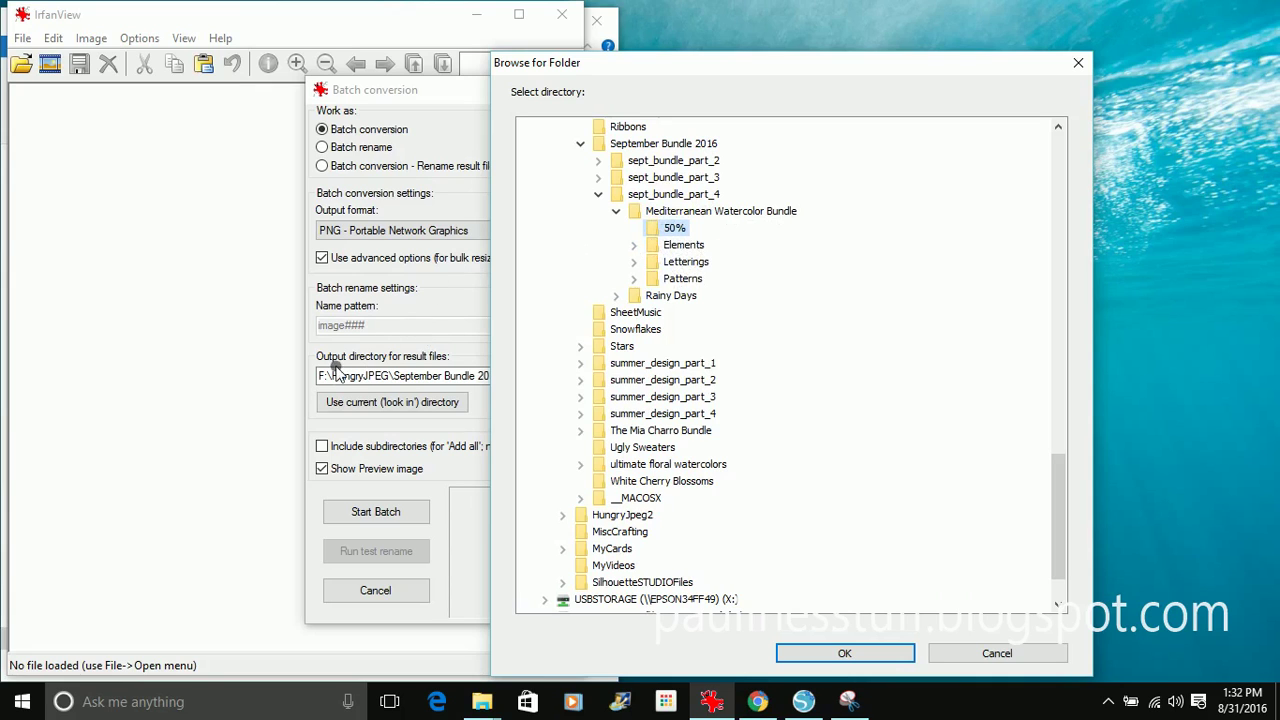
click(850, 653)
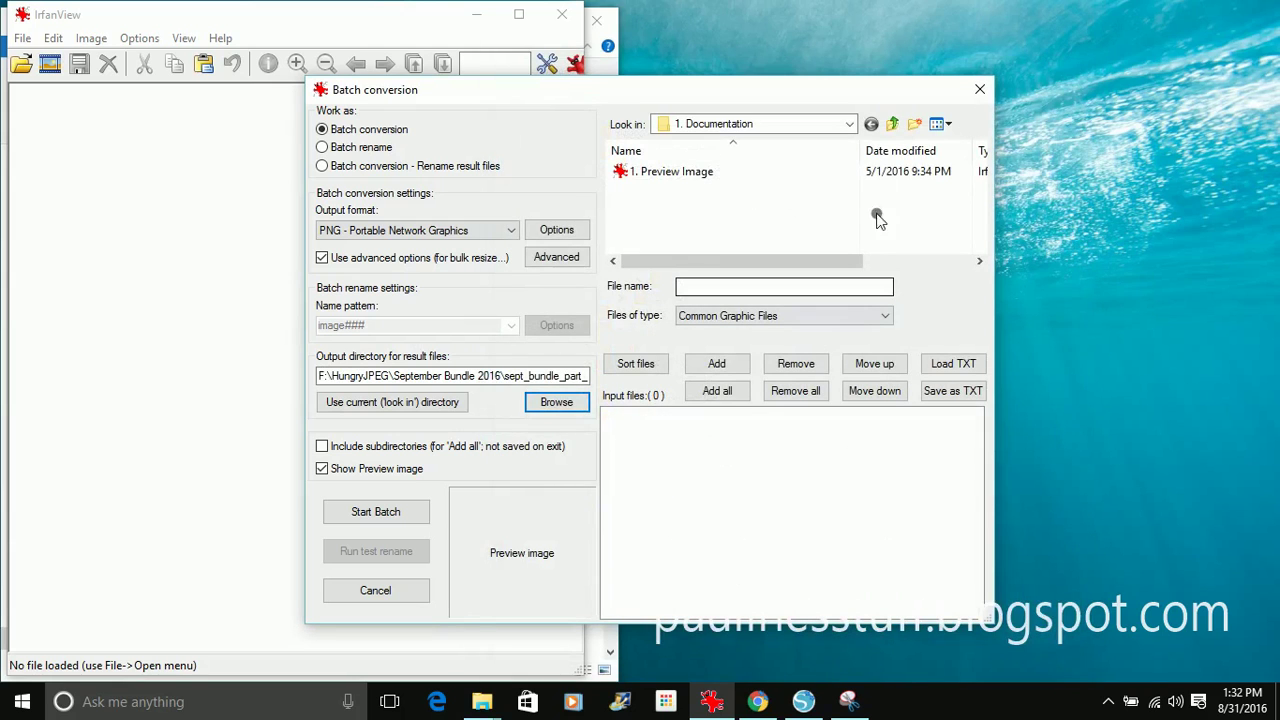
Browse the batch input location to September Bundle 2016, sept_bundle_part_4, Mediterranean Watercolor Bundle, Elements, PNG Format.
click(893, 124)
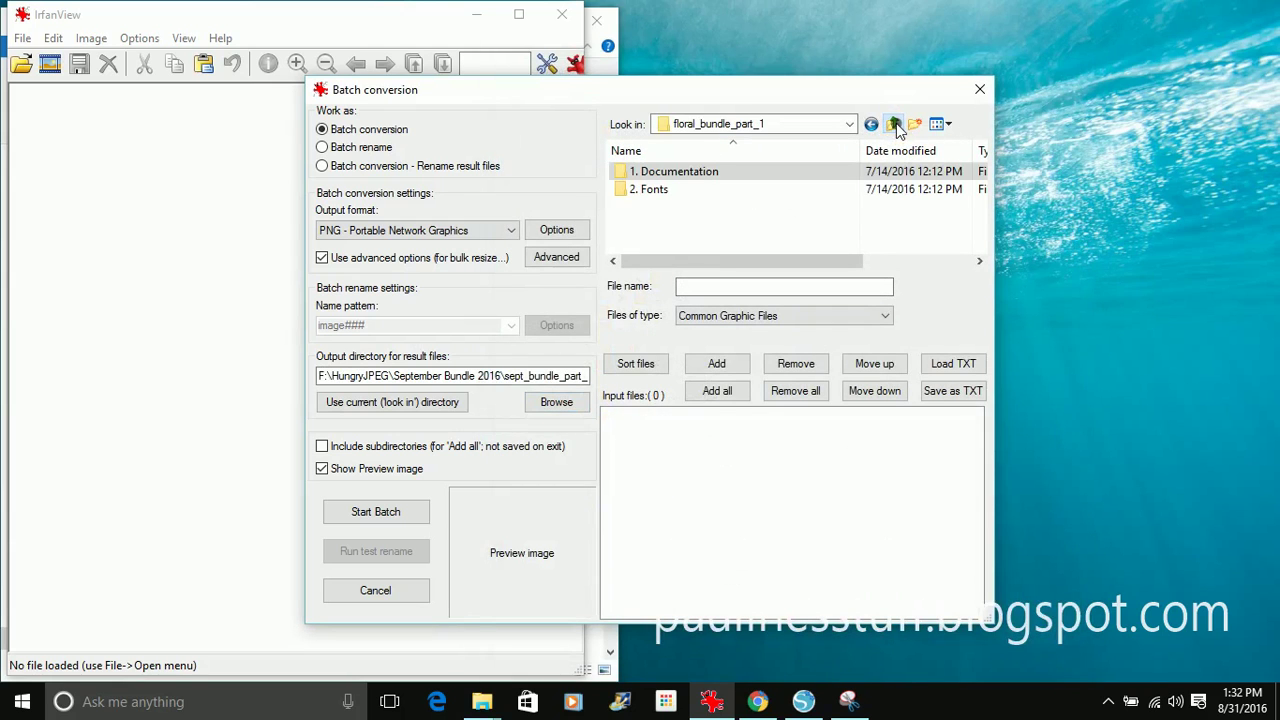
click(896, 125)
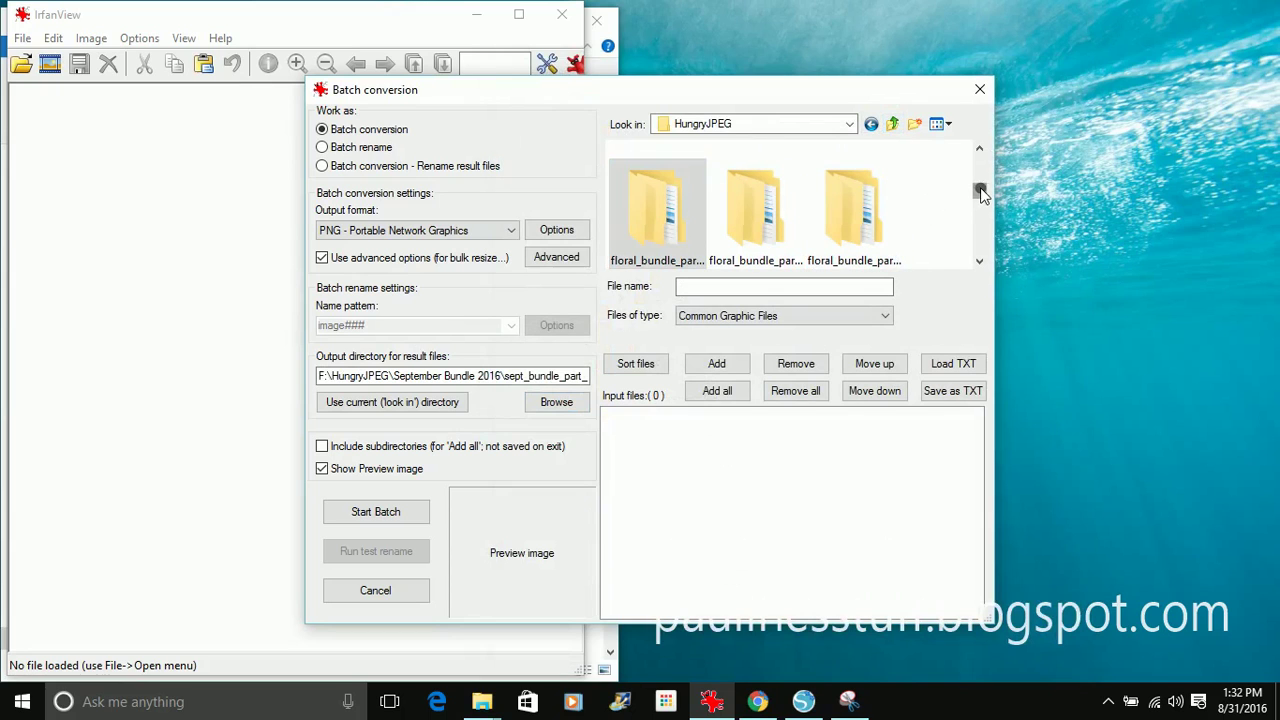
drag(981, 192, 978, 231)
double_click(657, 222)
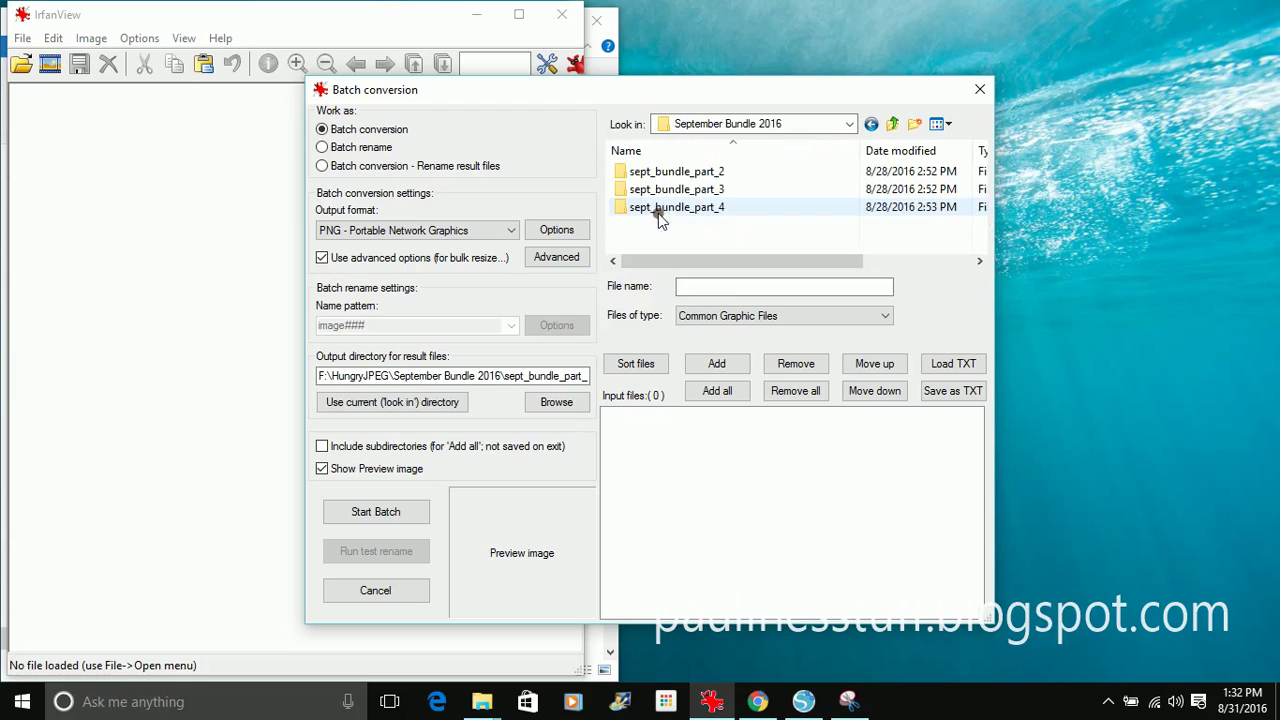
double_click(672, 209)
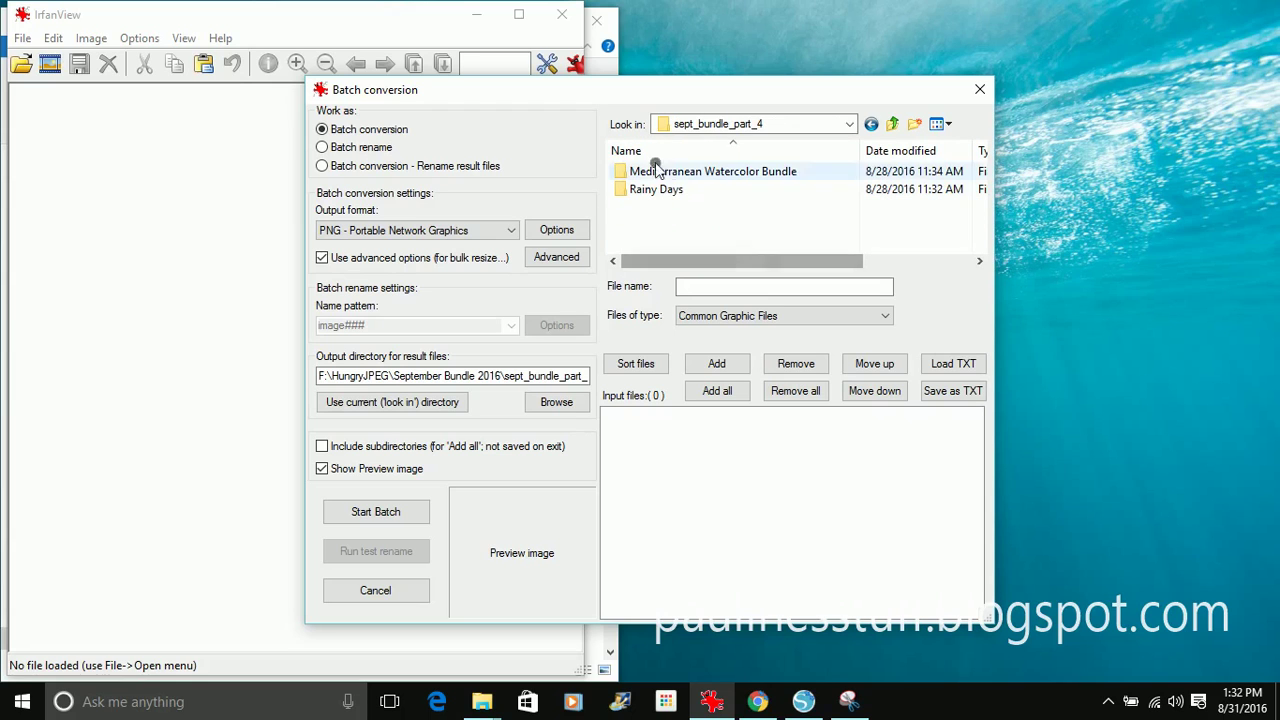
double_click(659, 177)
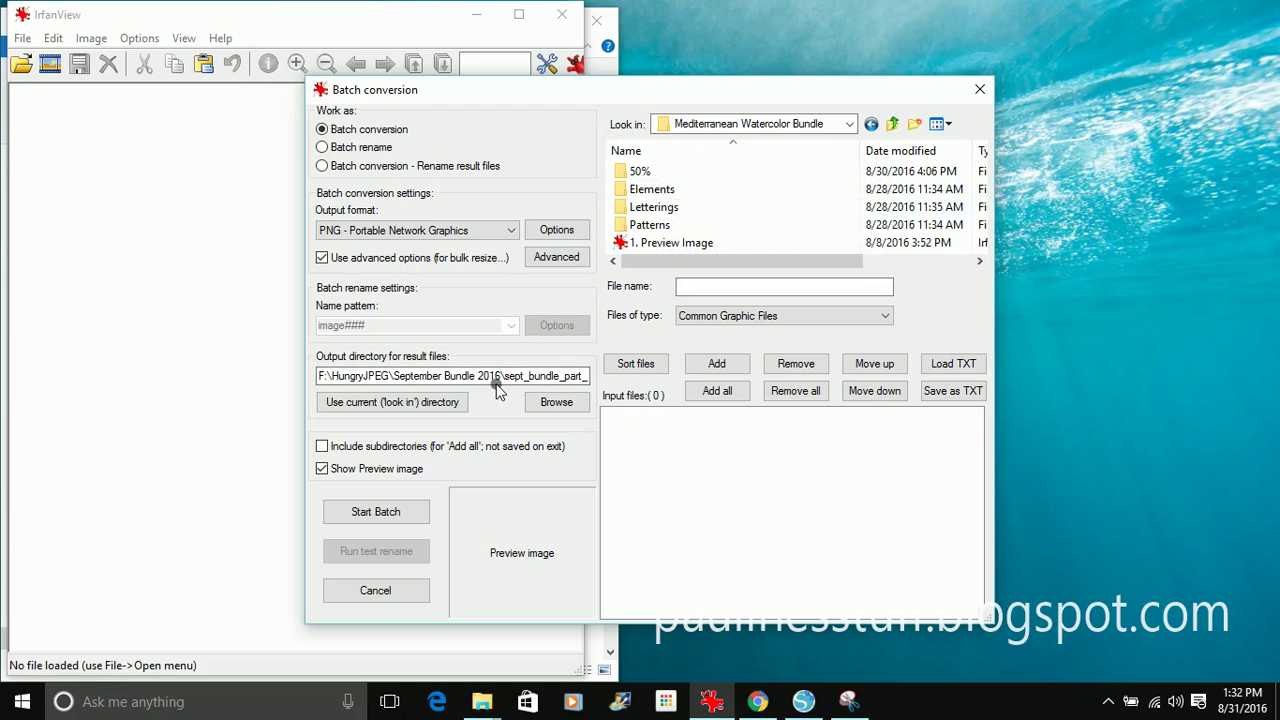
double_click(670, 191)
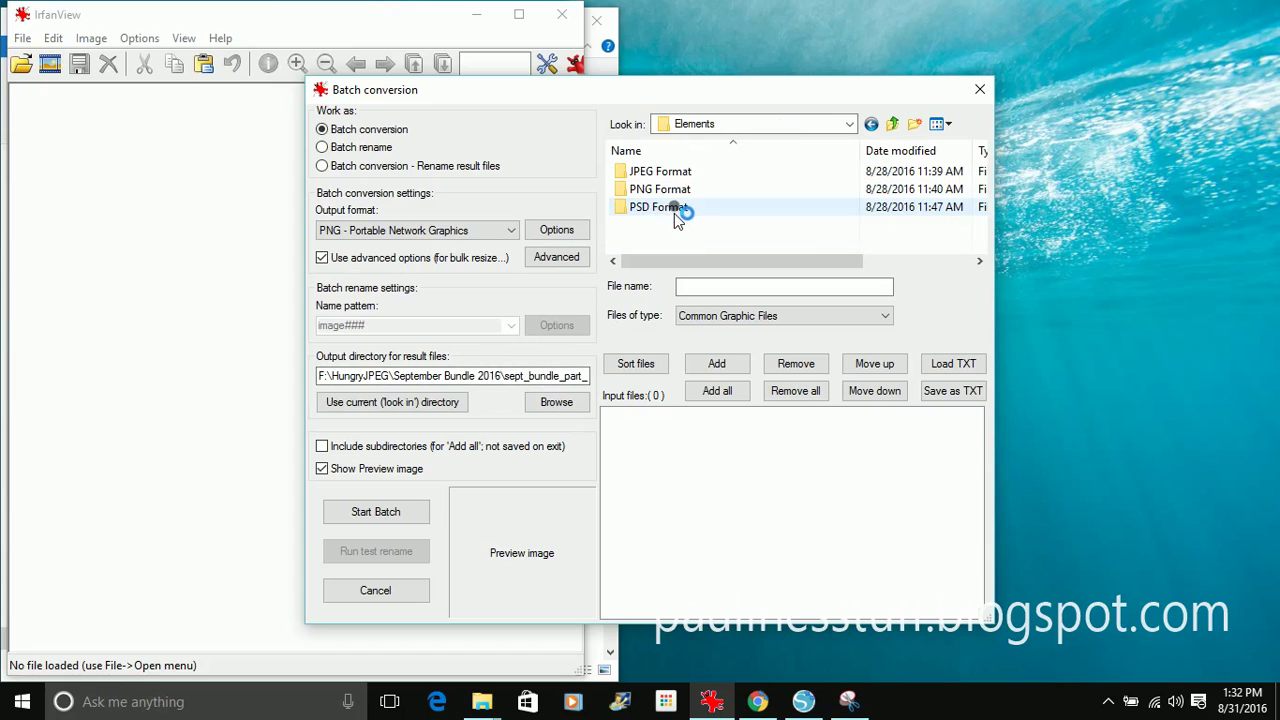
click(656, 191)
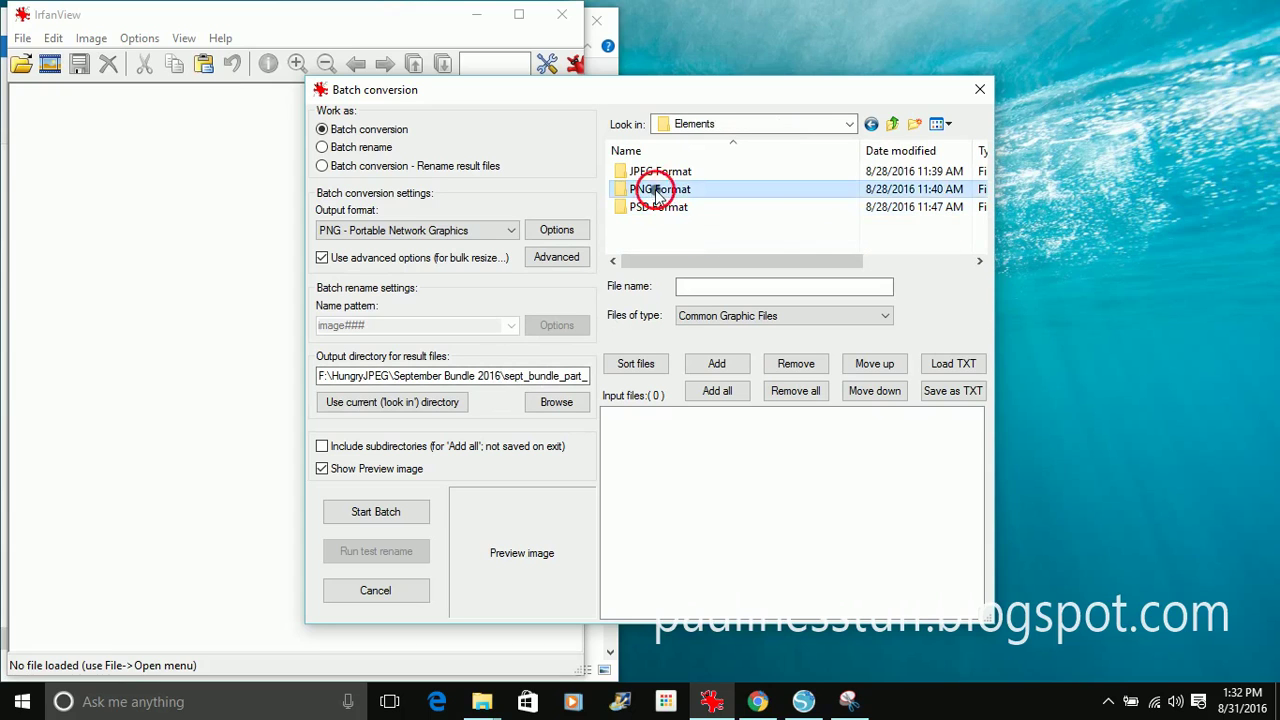
double_click(656, 191)
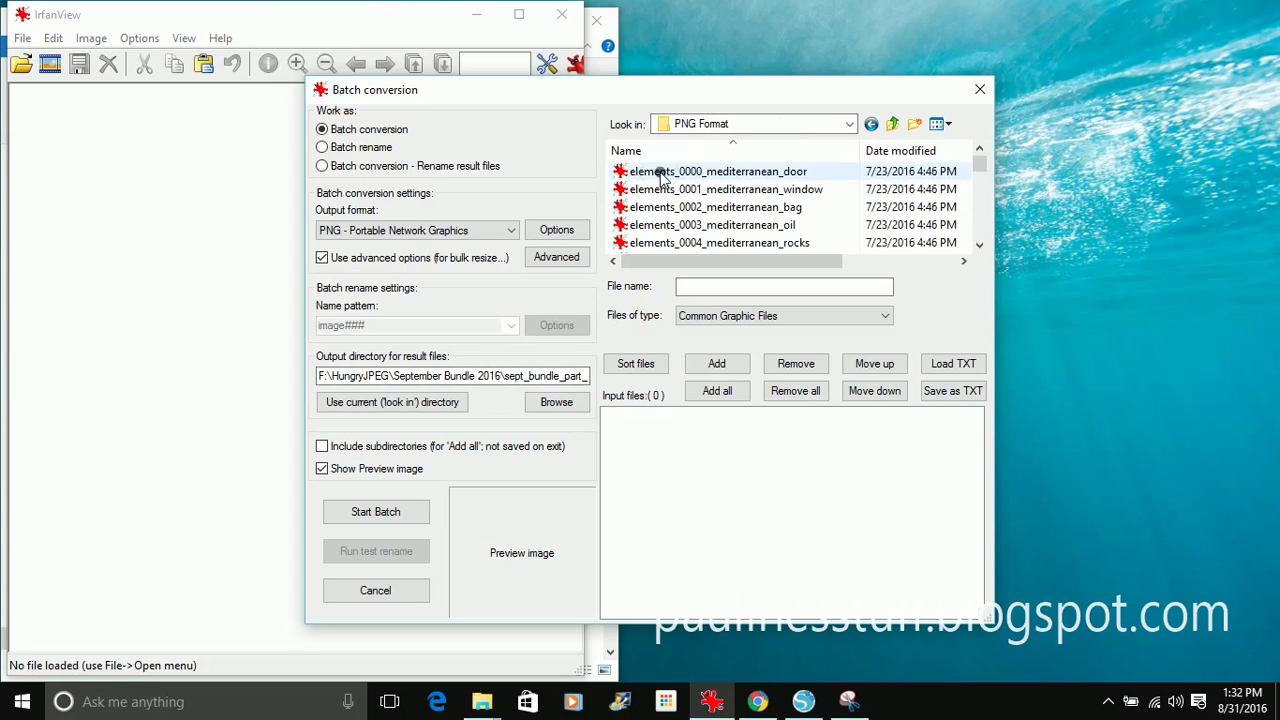
Add all files from elements_0000_mediterranean_door through elements_0038_mediterranean_0038_windwill to the input list and start the batch conversion.
click(660, 174)
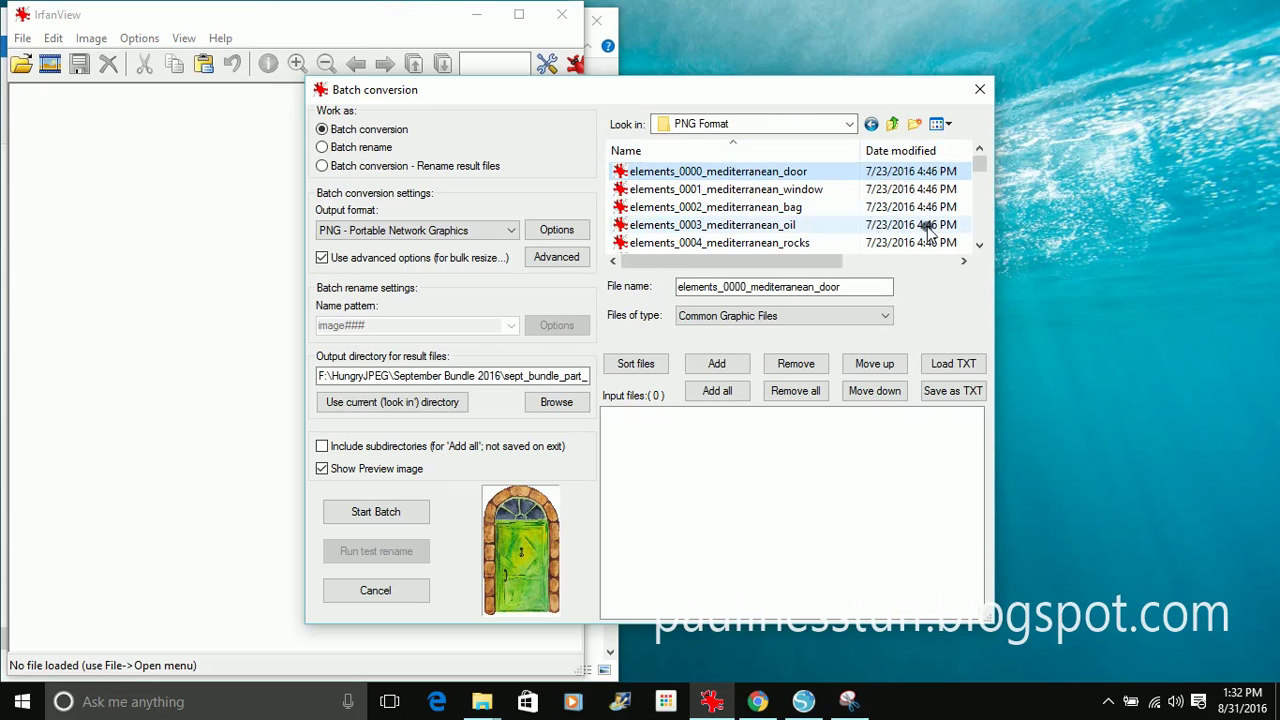
drag(982, 180, 993, 252)
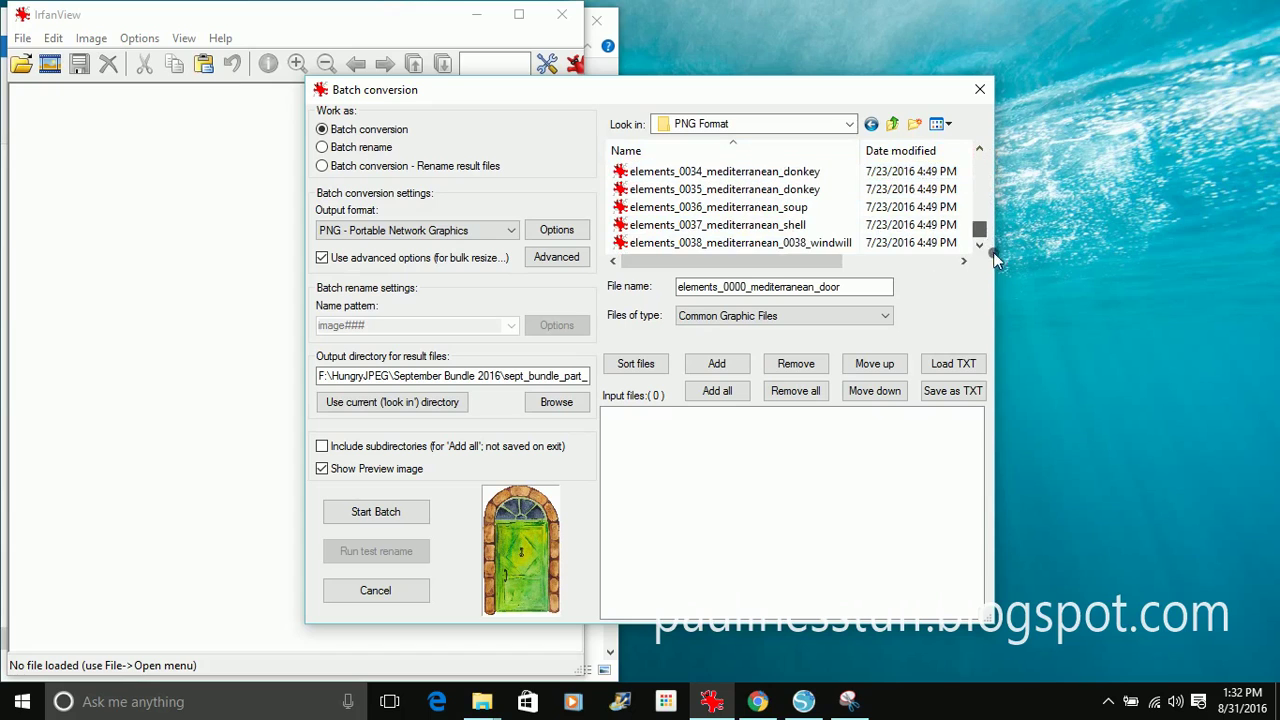
shift+click(814, 243)
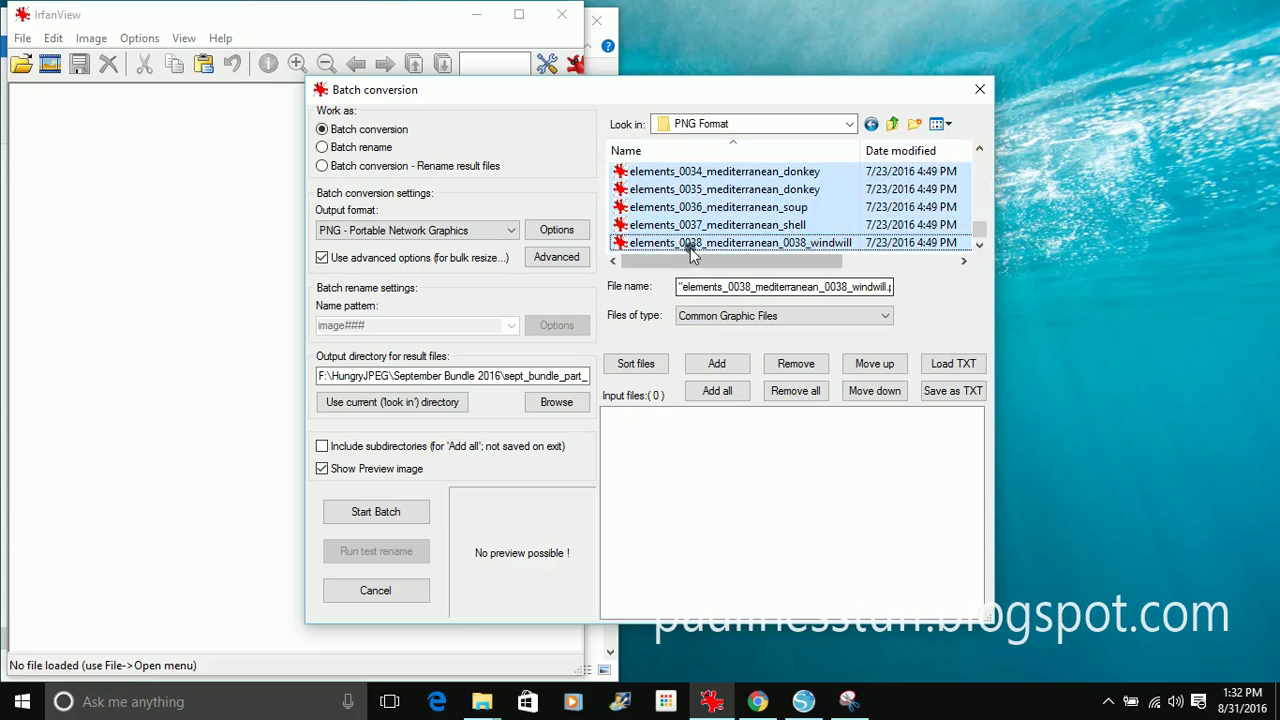
click(718, 366)
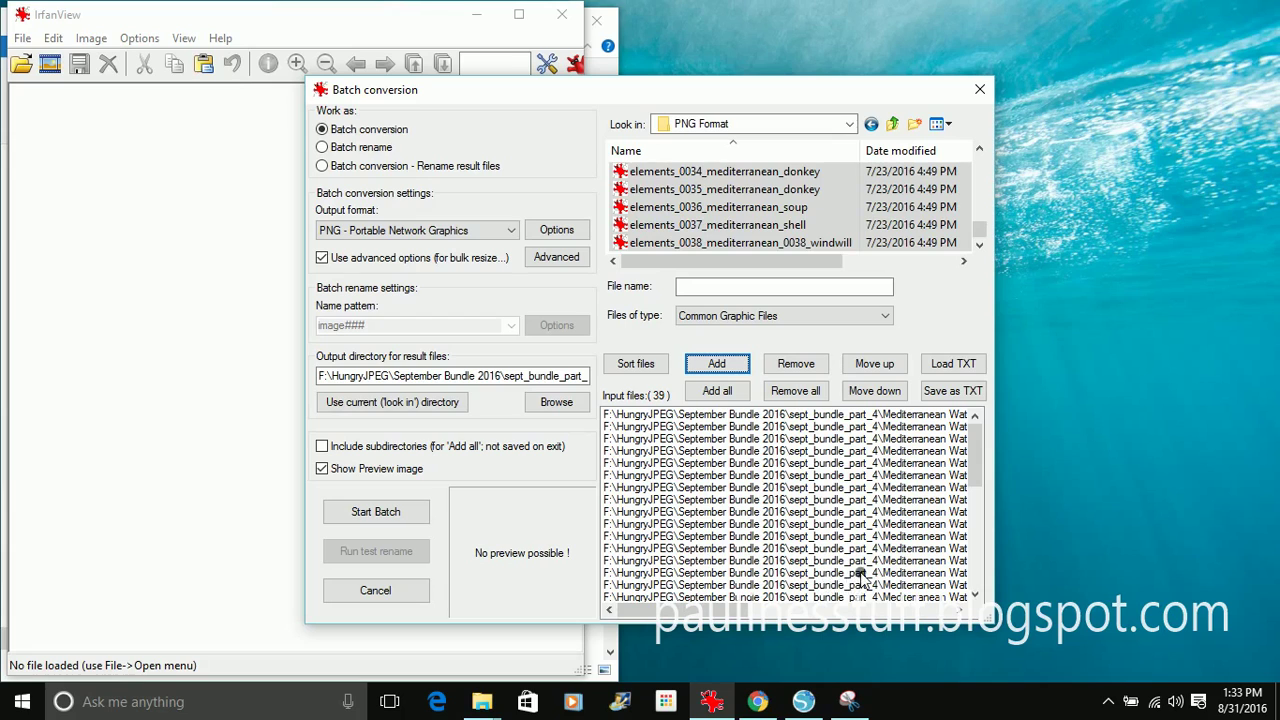
click(375, 512)
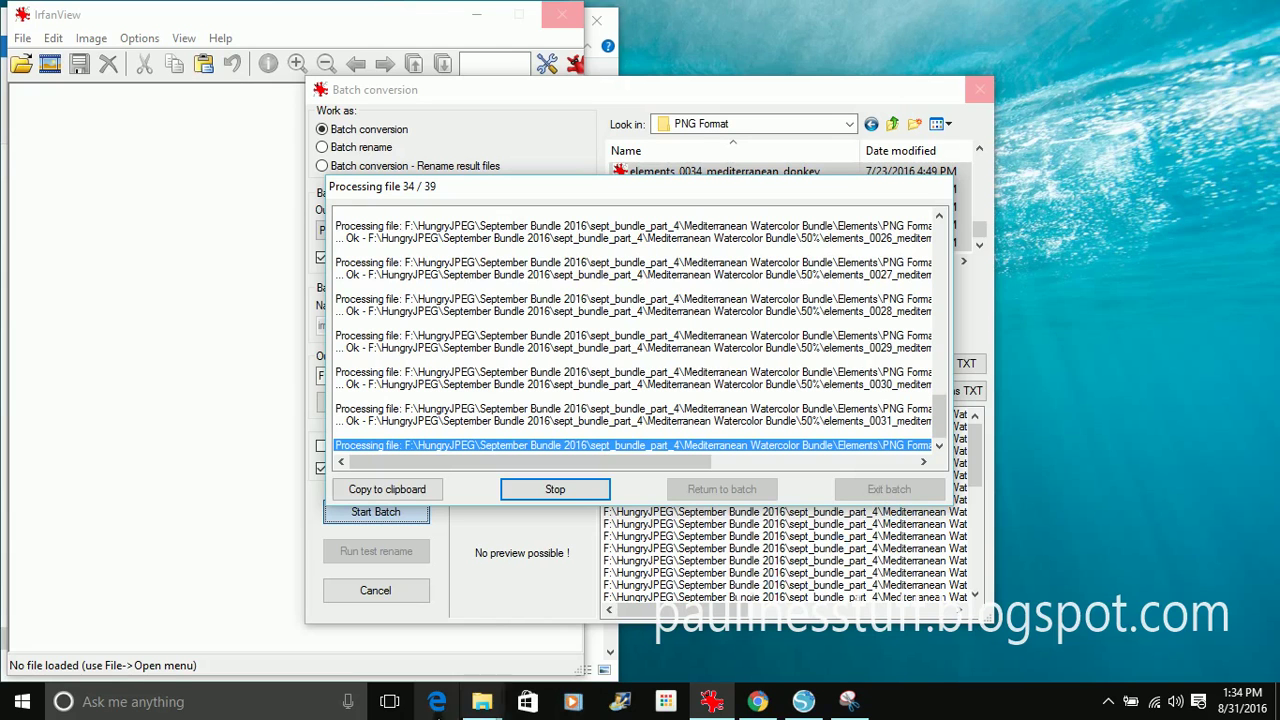
Check the resized files' sizes in the 50% folder of Mediterranean Watercolor Bundle, and exit the finished batch.
click(392, 703)
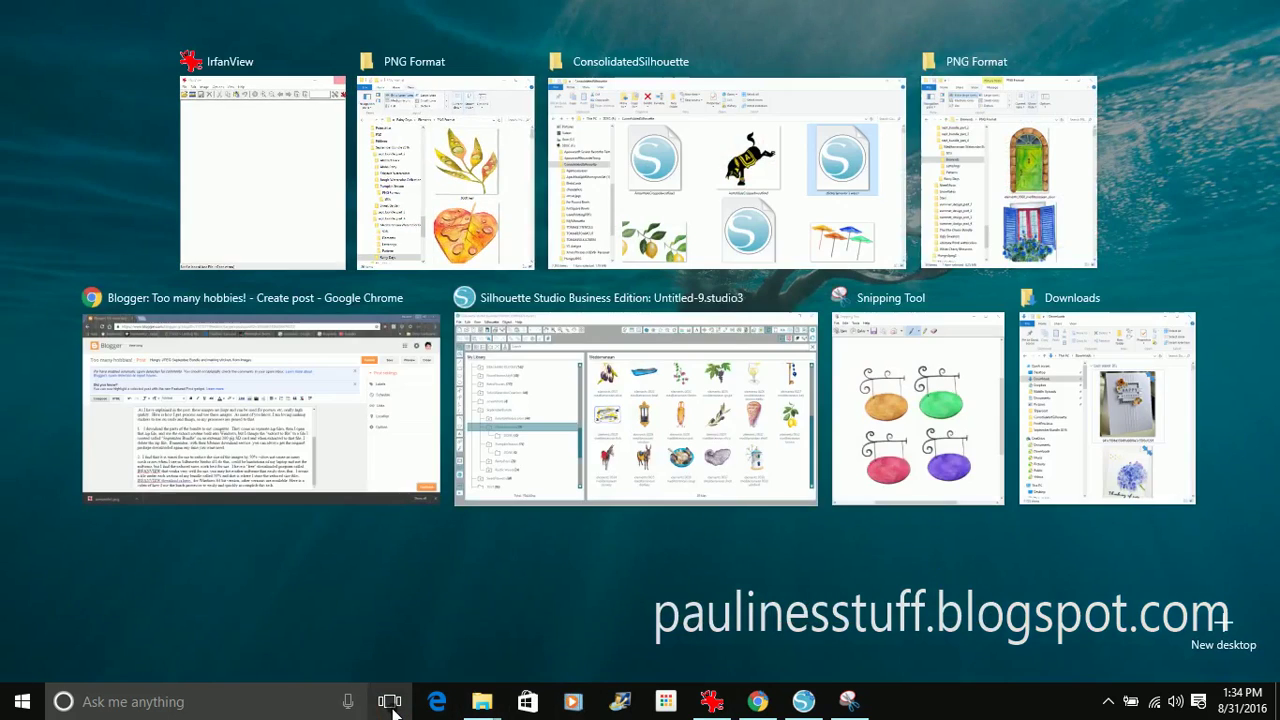
click(410, 213)
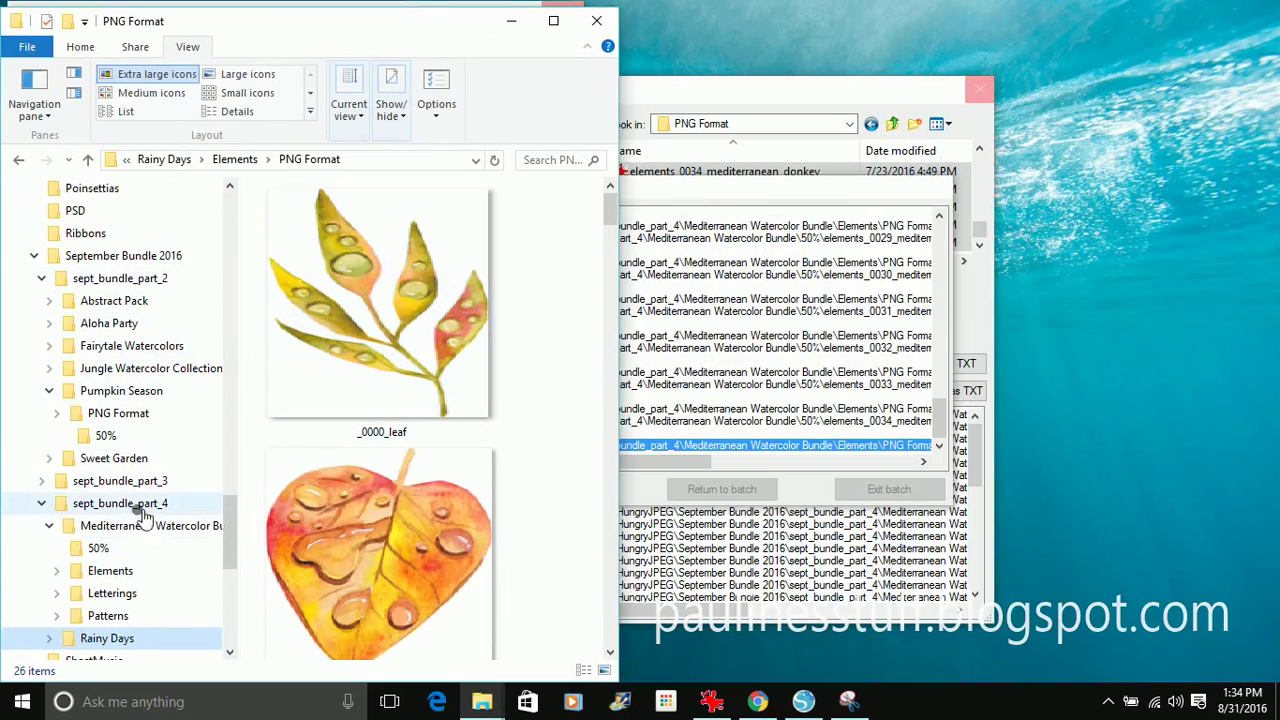
click(99, 550)
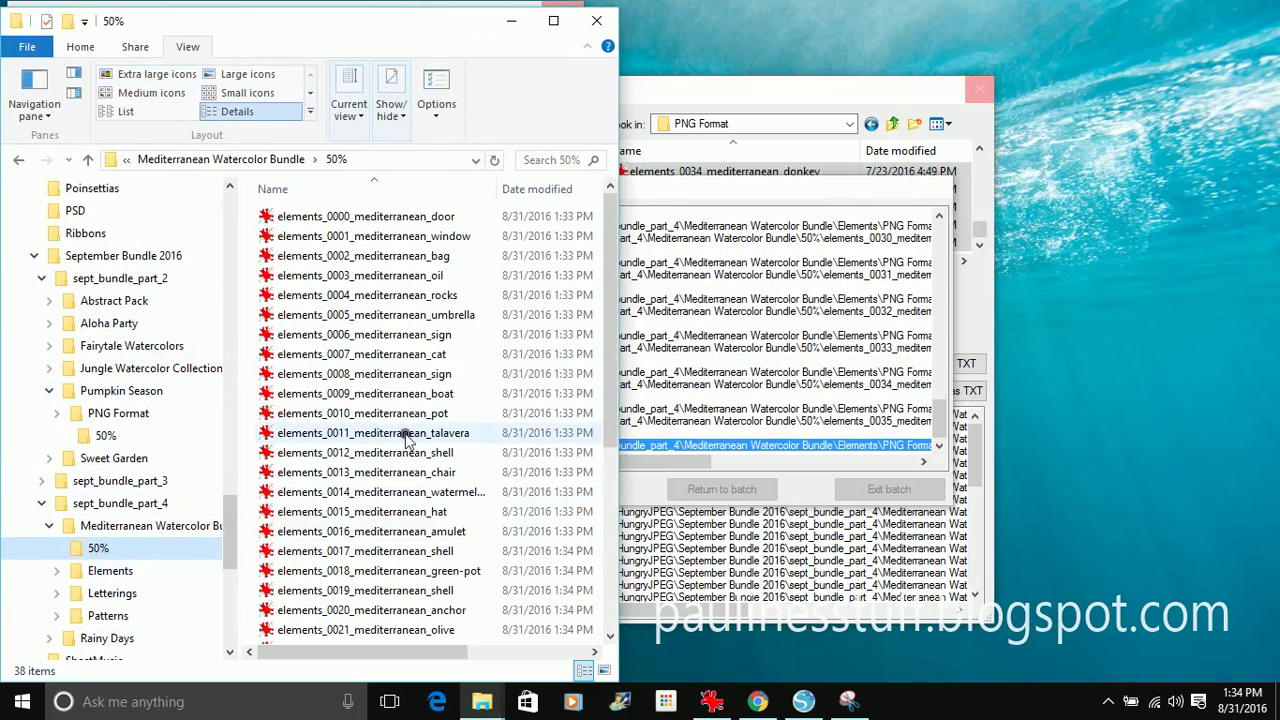
drag(397, 657, 540, 677)
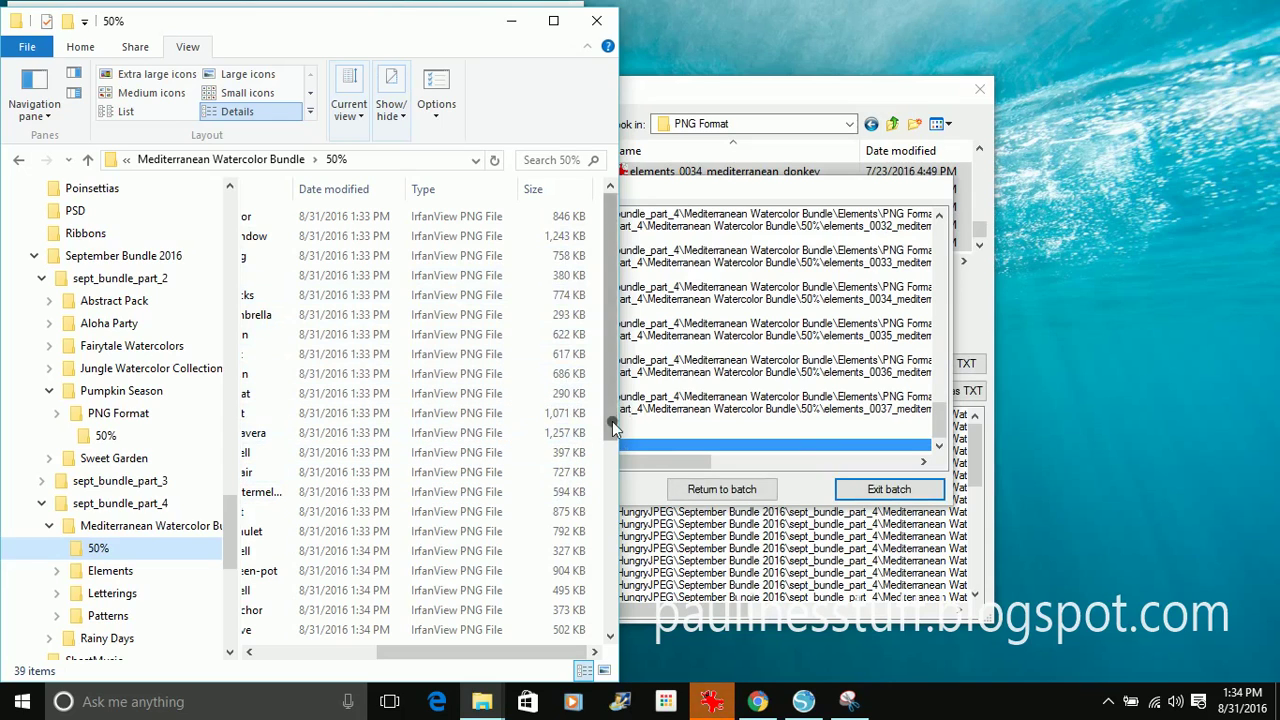
drag(612, 421, 592, 365)
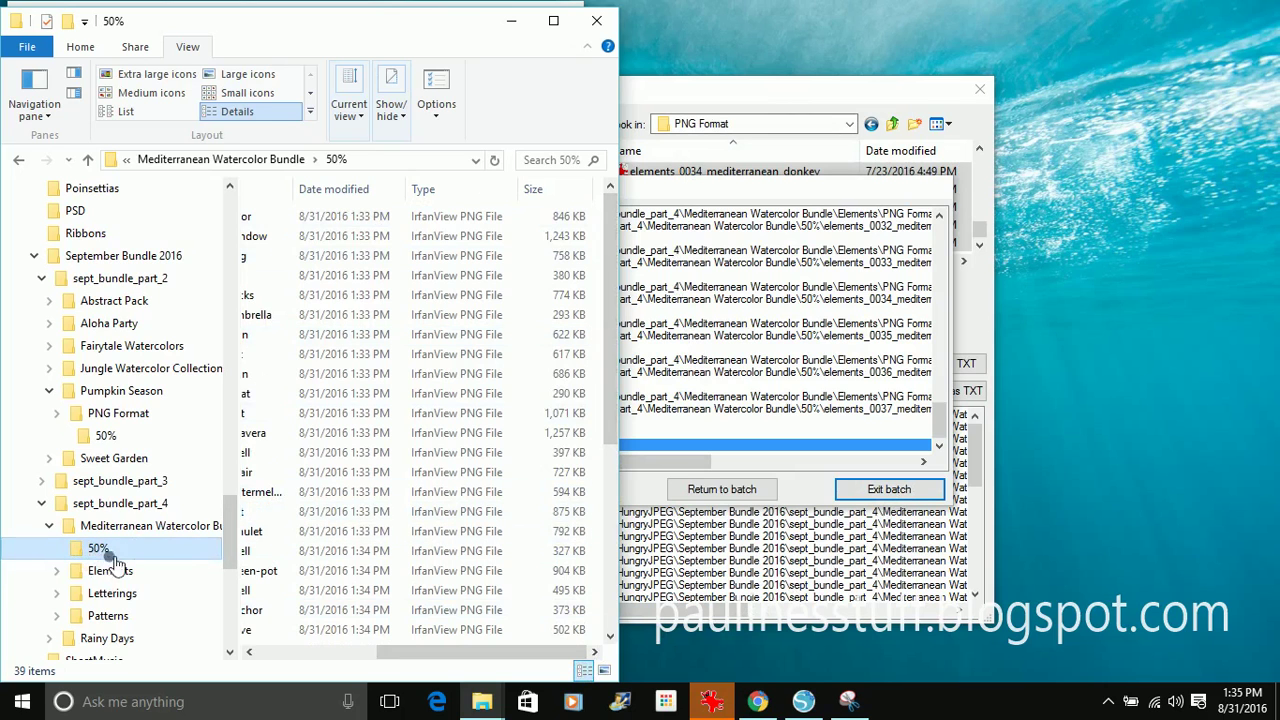
click(892, 487)
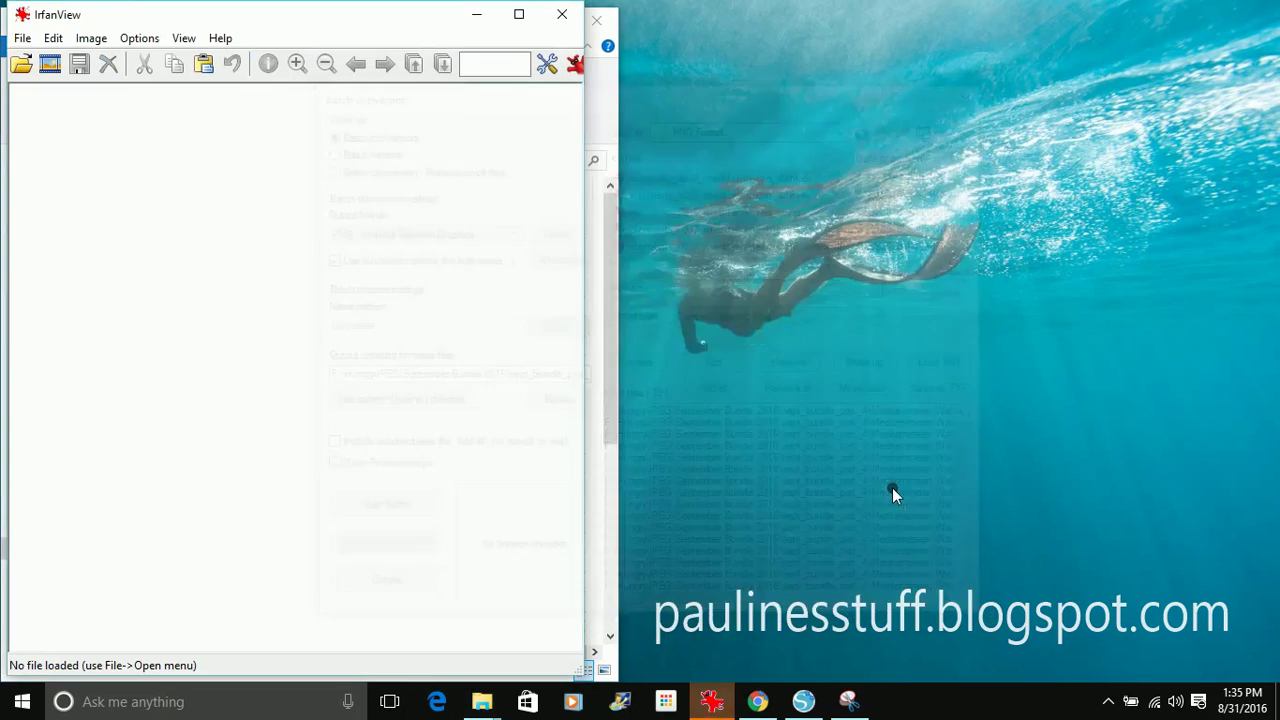